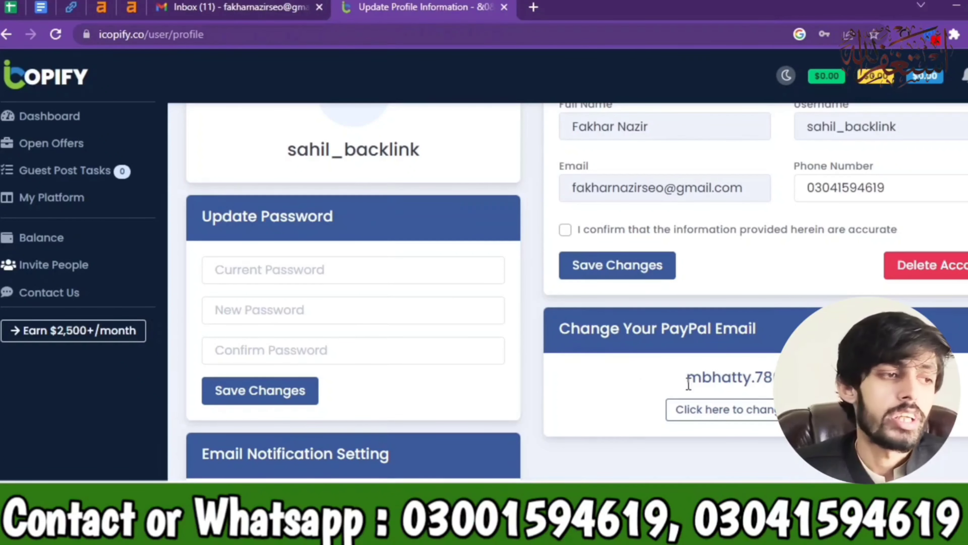
Step: Start adding a new website under My Platform and accept the website requirements
scroll(350, 139, up, 3)
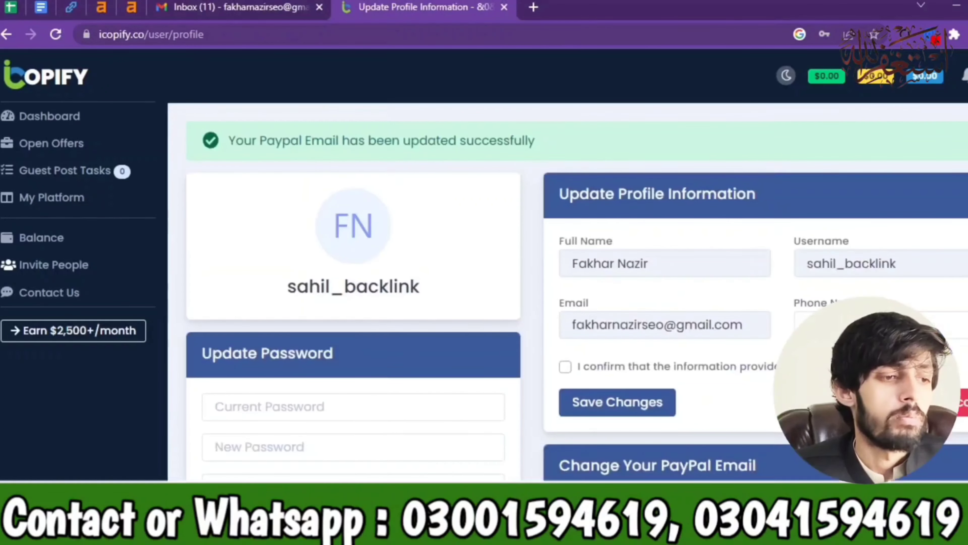
click(58, 201)
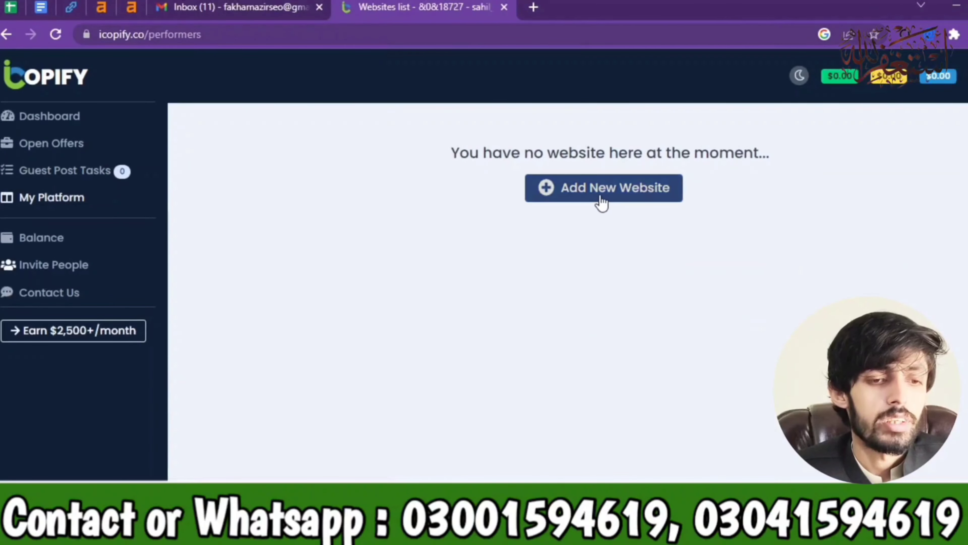
click(601, 200)
scroll(572, 305, down, 10)
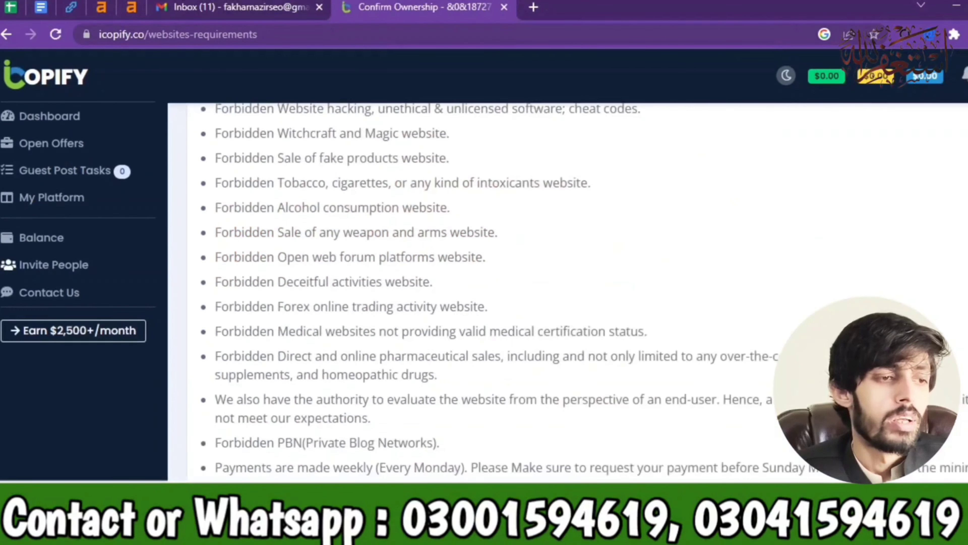
click(926, 469)
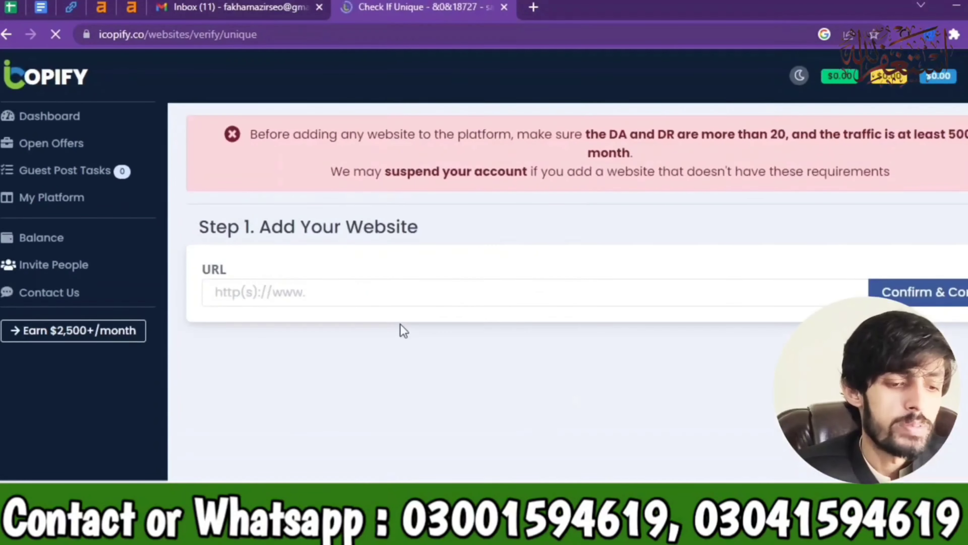
click(342, 294)
text(https::)
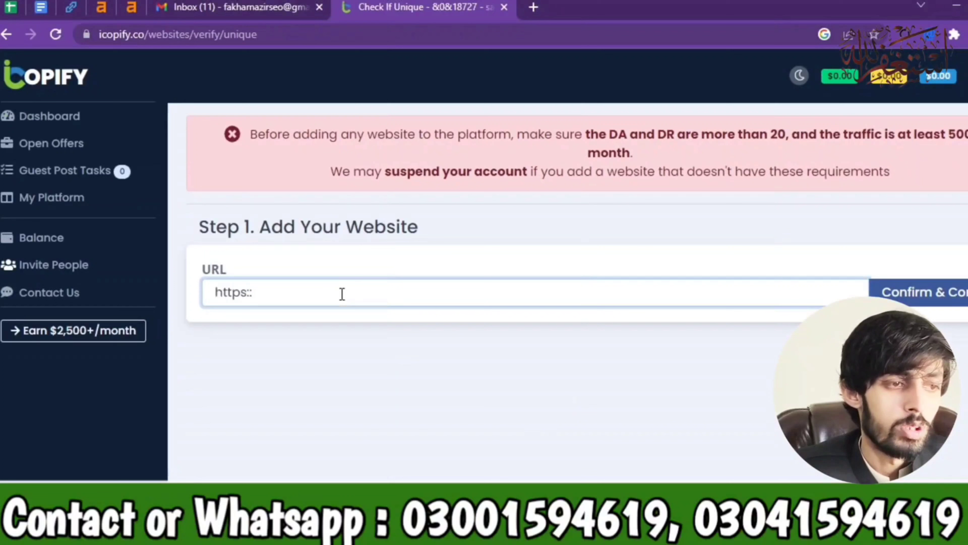
key(BackSpace)
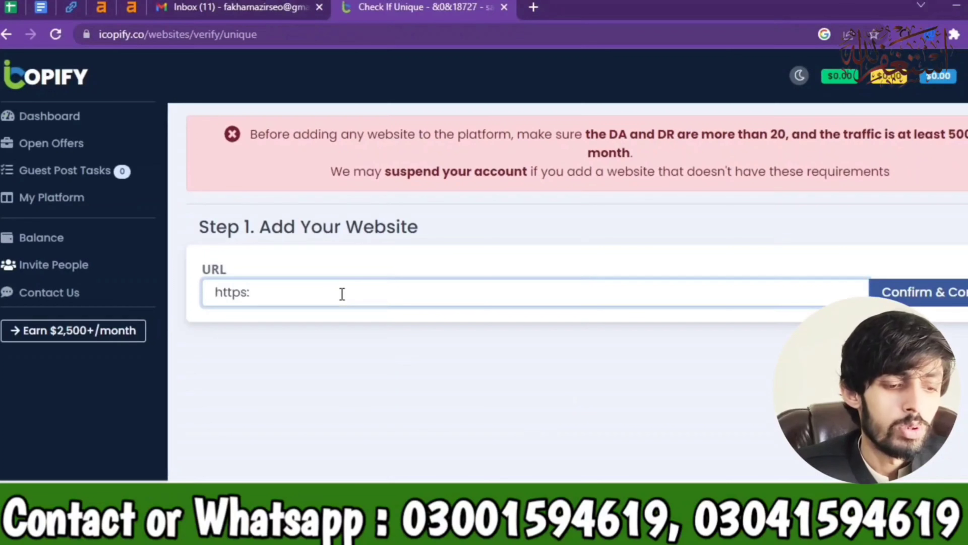
text(//www)
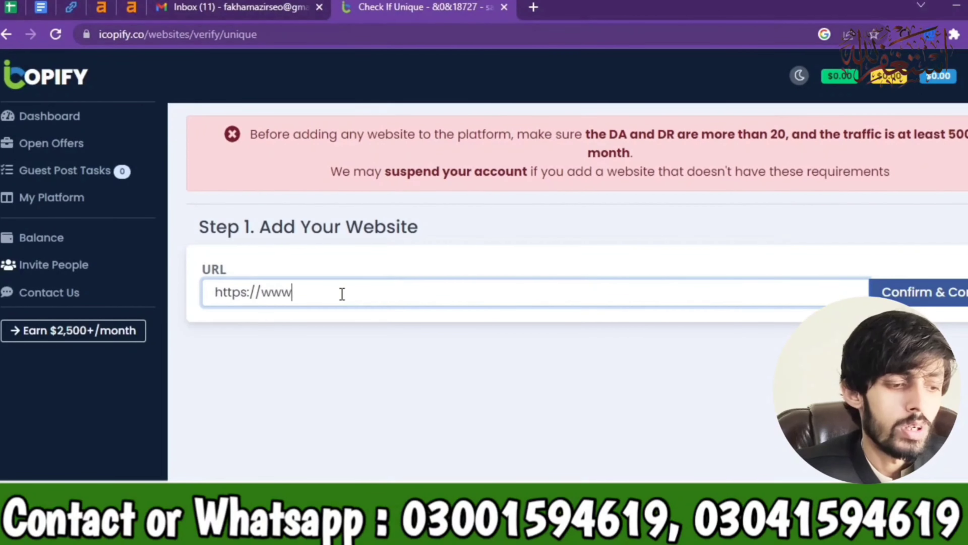
text(.scoopea)
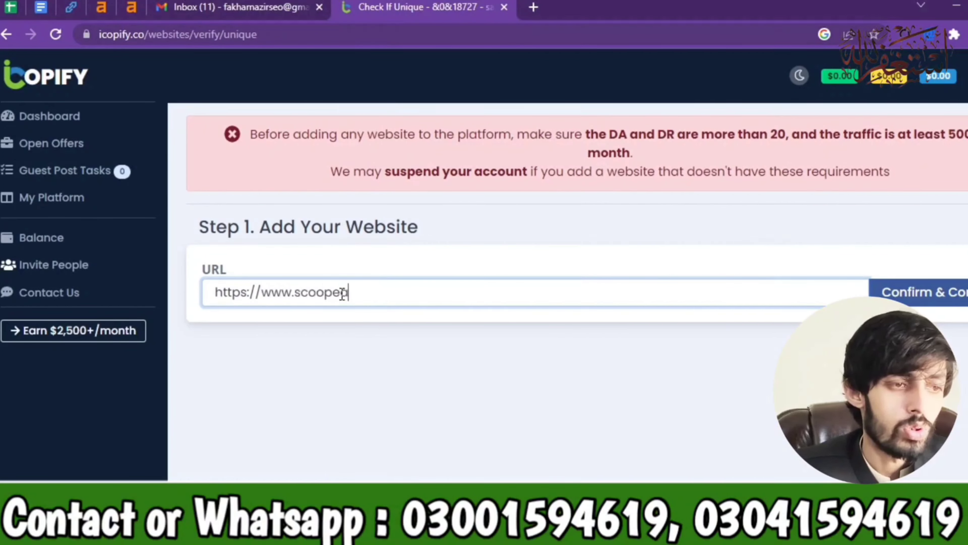
text(rth.com)
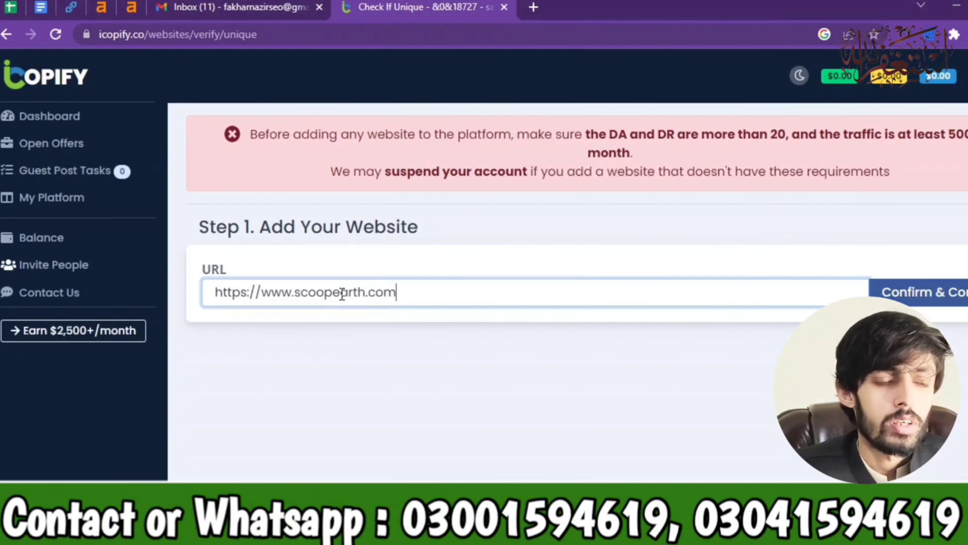
click(918, 292)
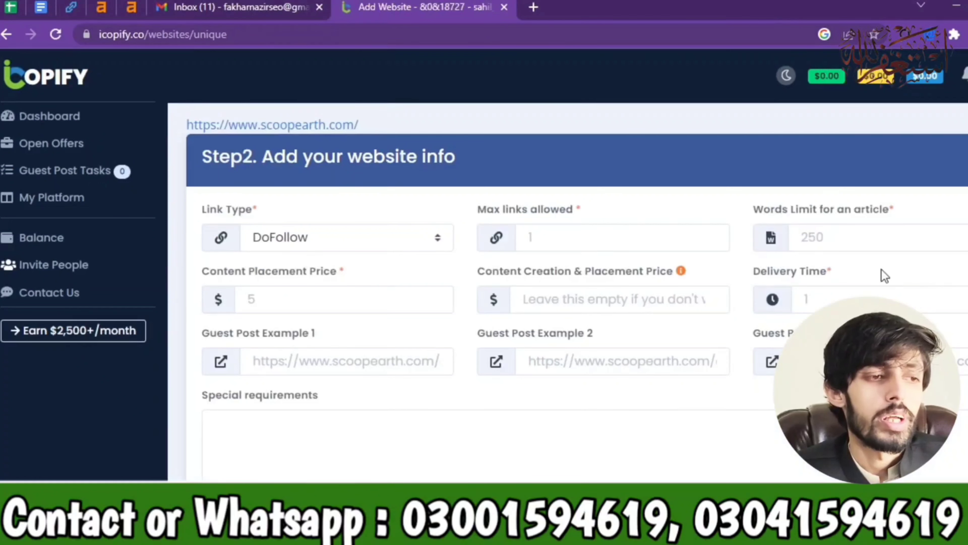
Step: Set the link type to DoFollow, the maximum links allowed to 2 and the article word limit to 500
click(421, 239)
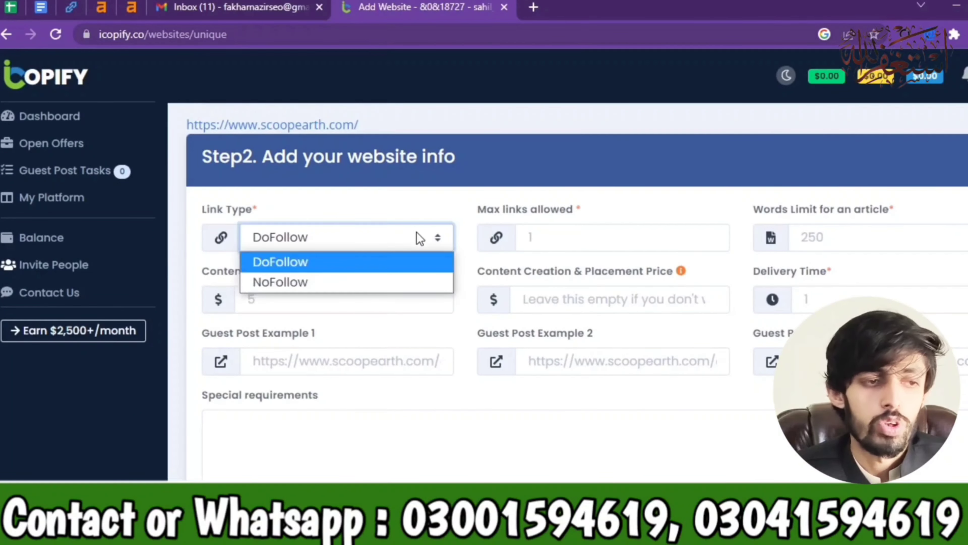
click(408, 262)
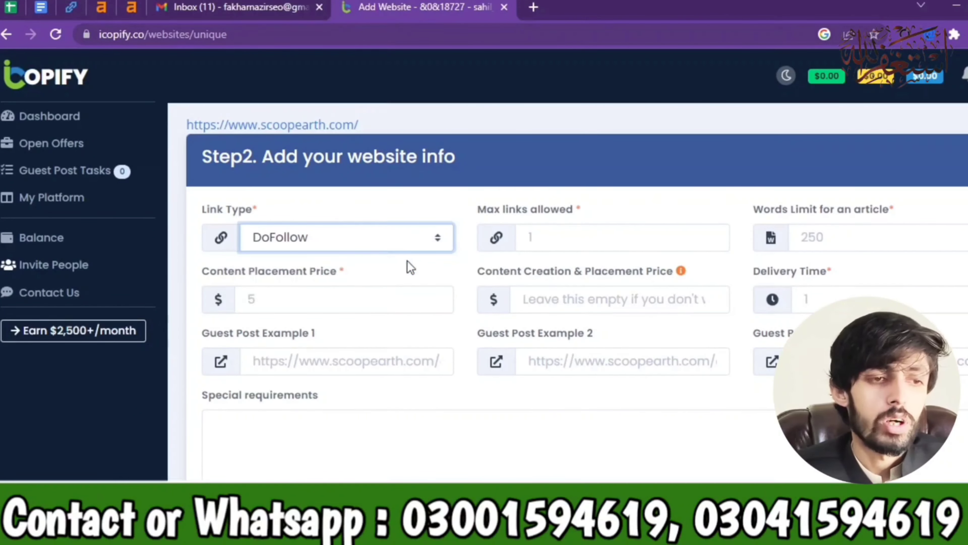
click(561, 239)
text(2)
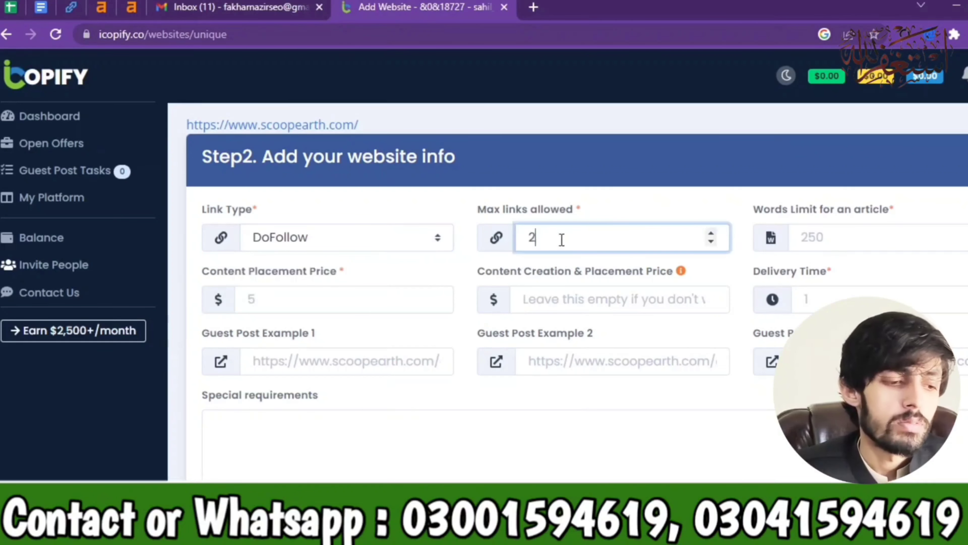
click(840, 239)
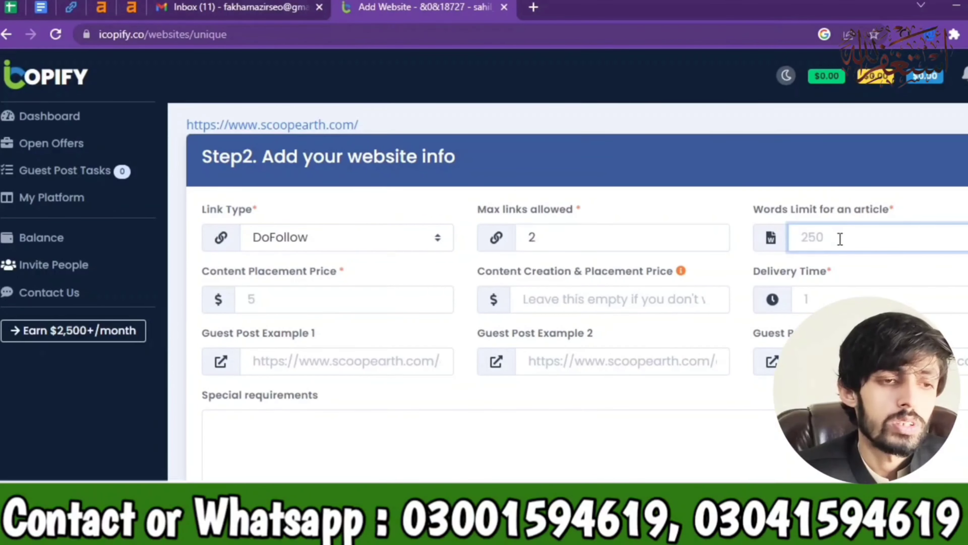
text(500)
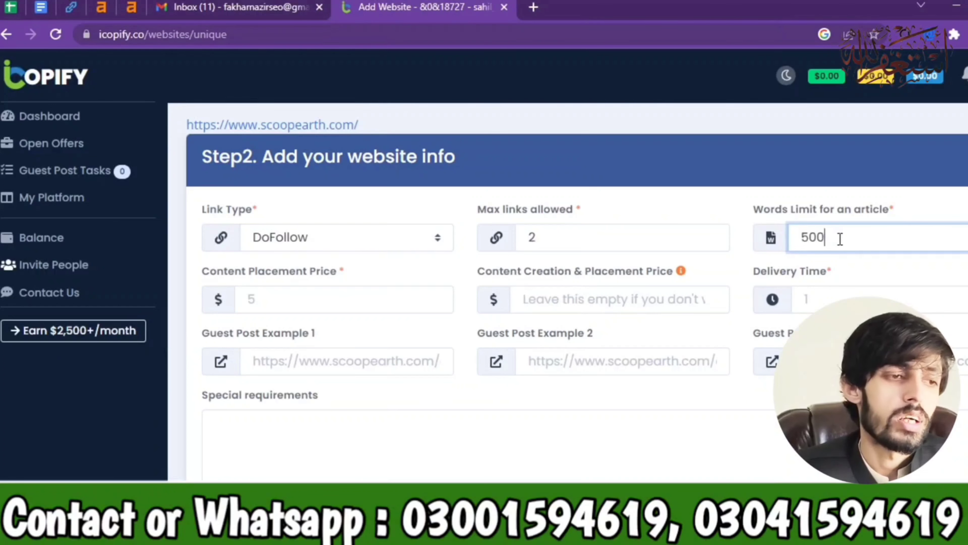
key(BackSpace)
key(BackSpace)
key(BackSpace)
text(500)
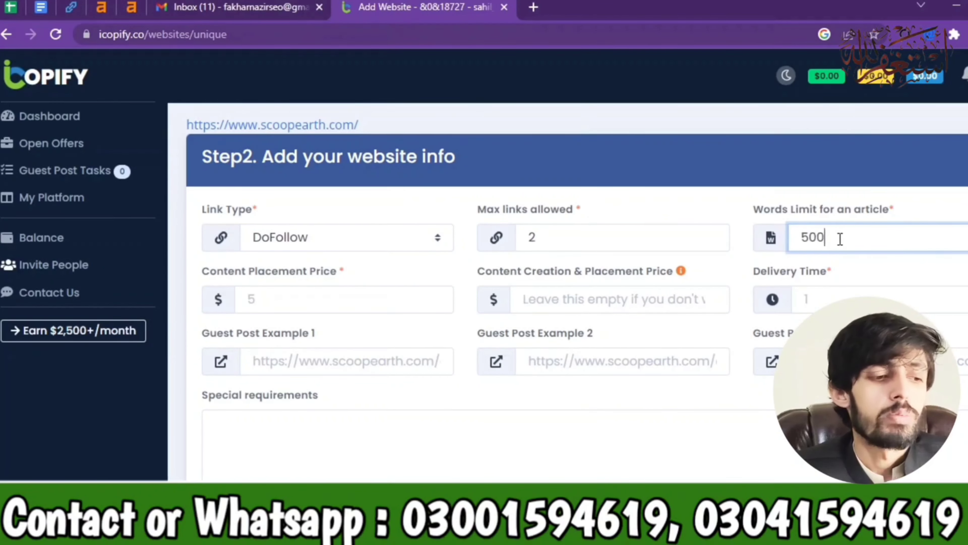
Step: Set the content placement price to $5, the content creation and placement price to $10 and the delivery time to 1
click(321, 300)
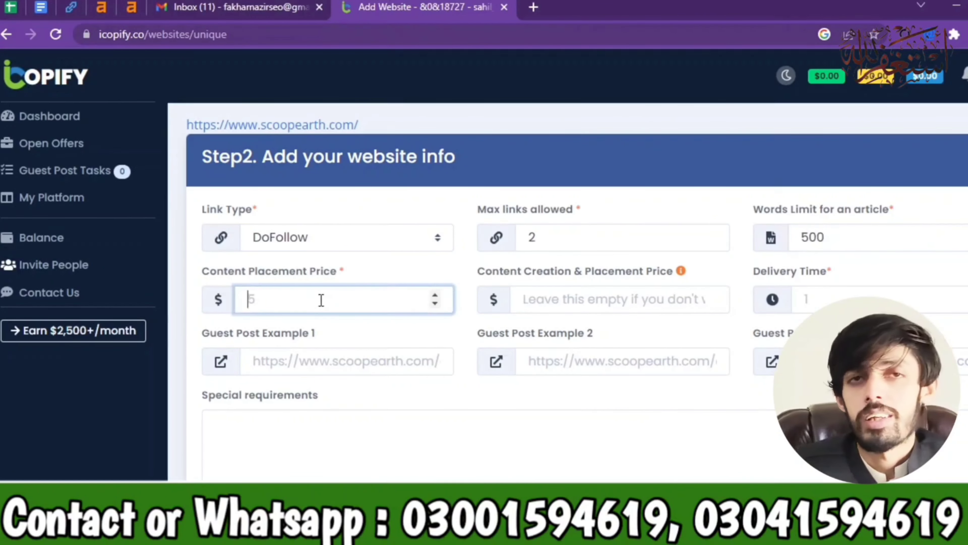
text(5)
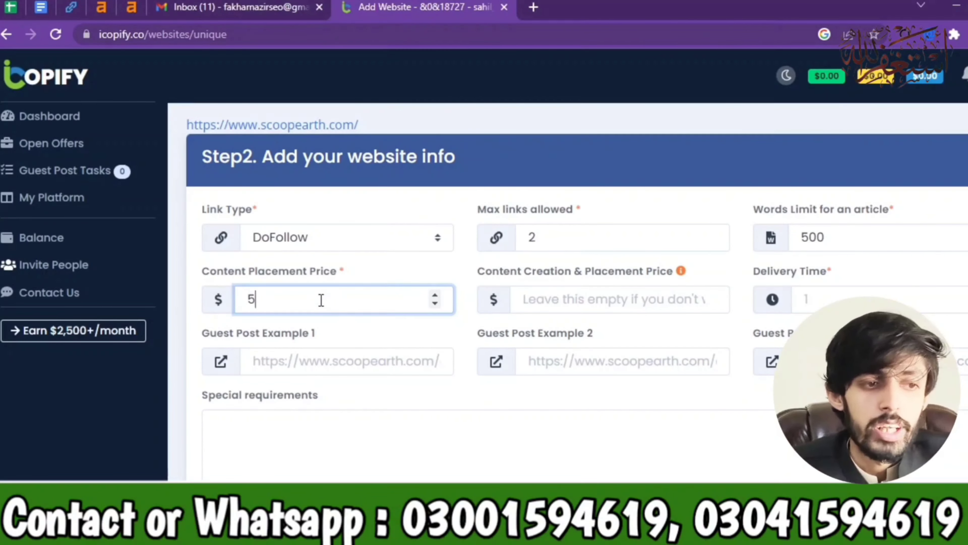
click(608, 306)
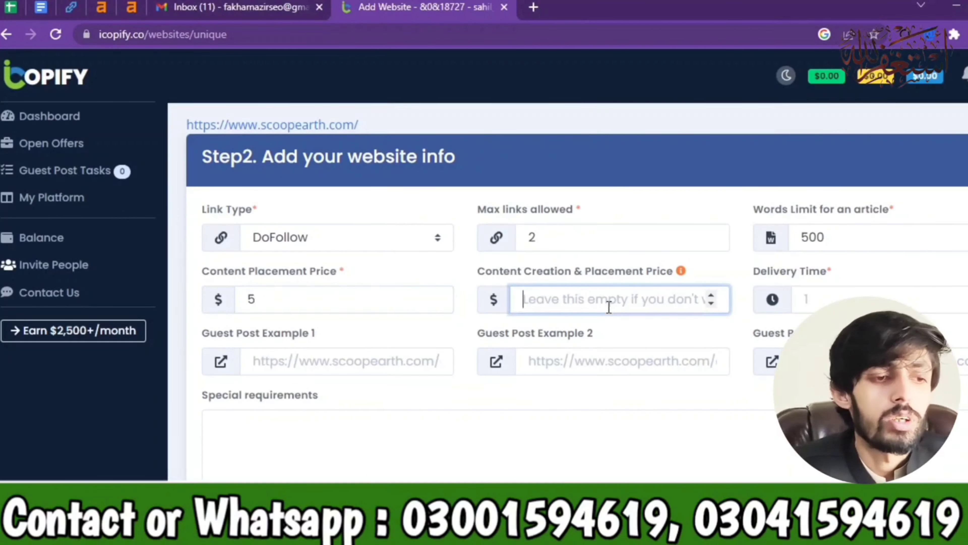
text(10)
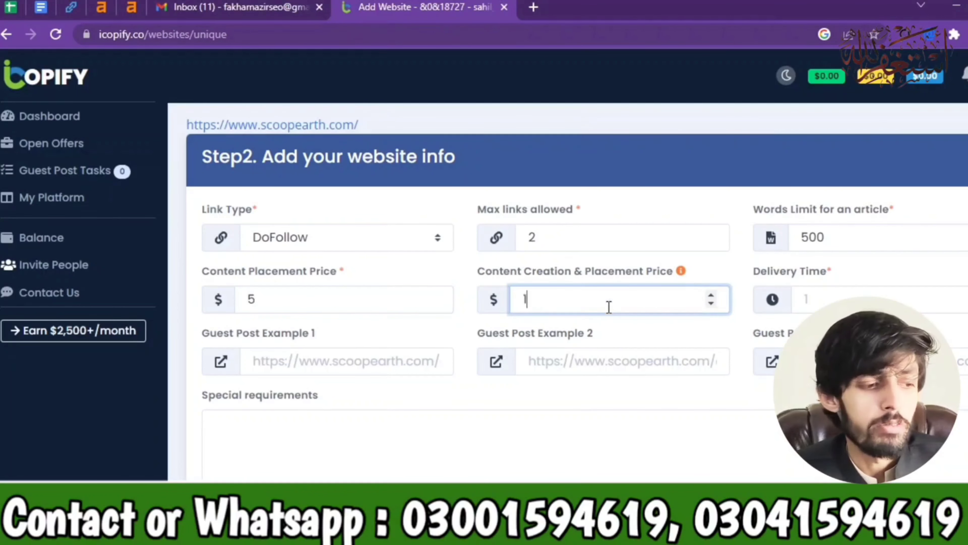
click(828, 301)
text(1)
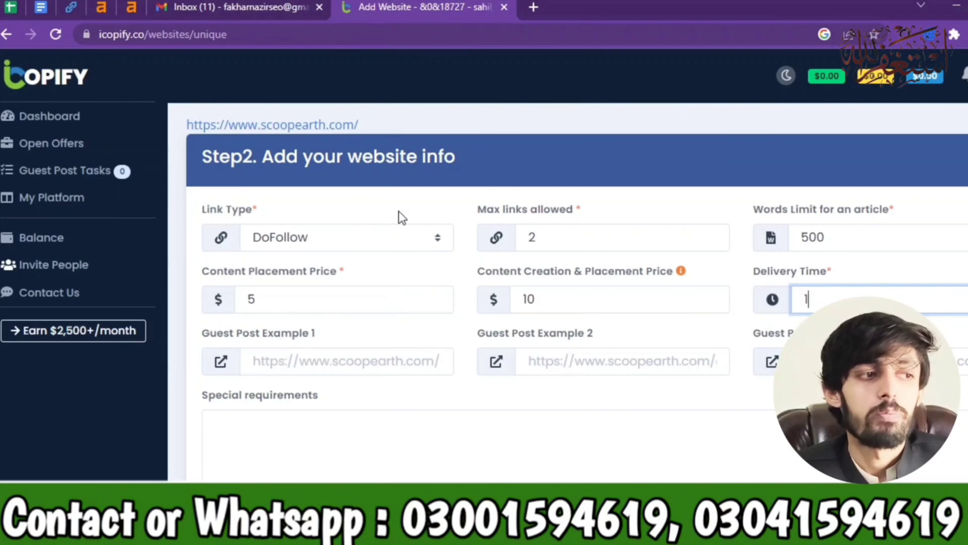
Step: Open the scoopearth.com site from the form's link, reload it and decline its notification request
click(354, 129)
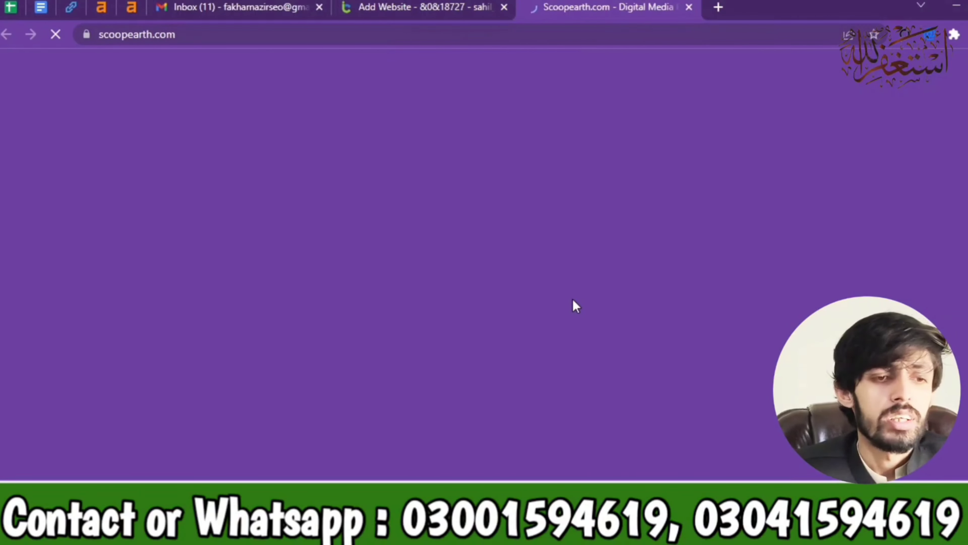
click(415, 5)
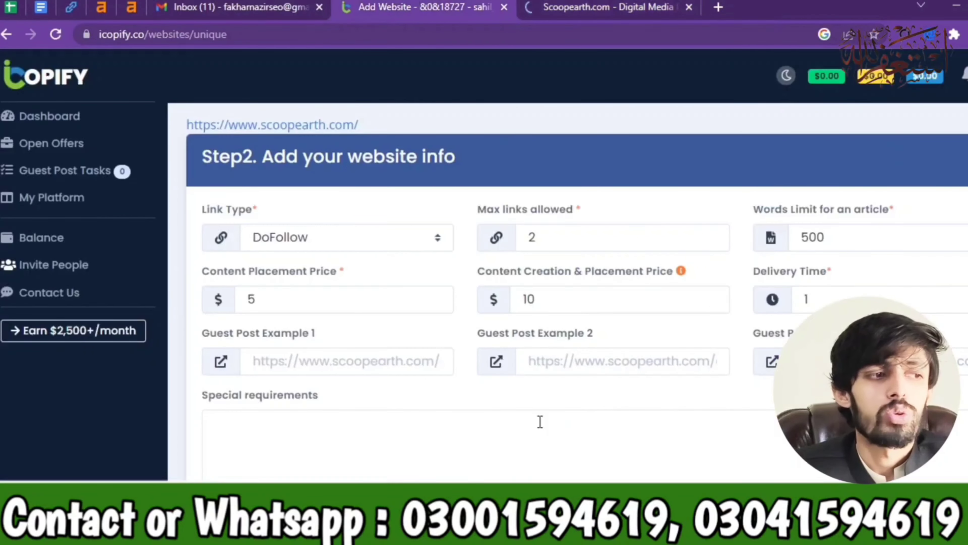
click(621, 3)
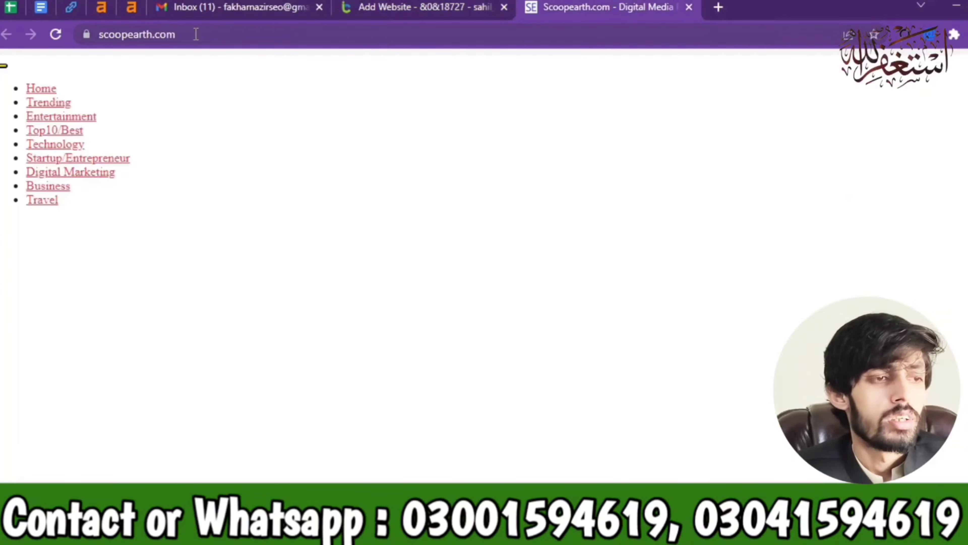
double_click(187, 33)
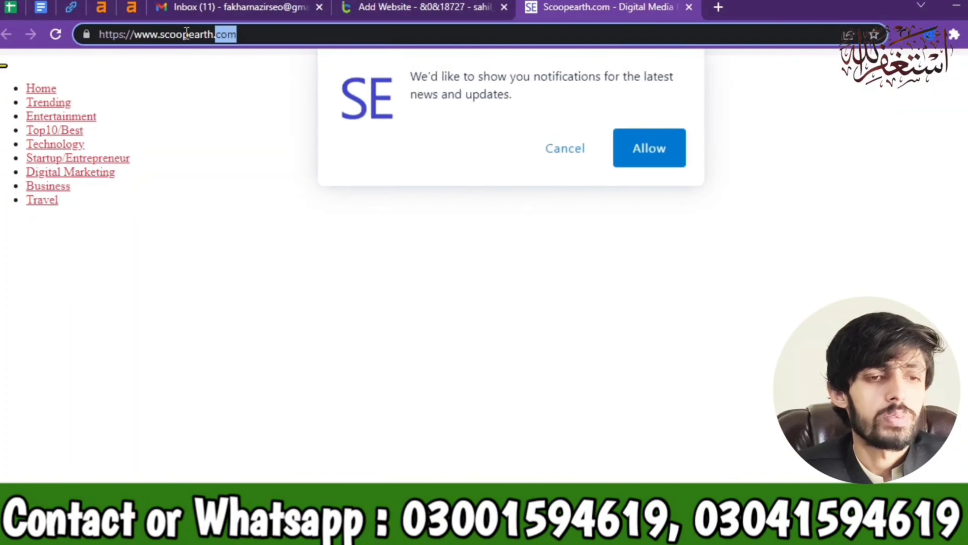
key(ctrl+a)
key(Return)
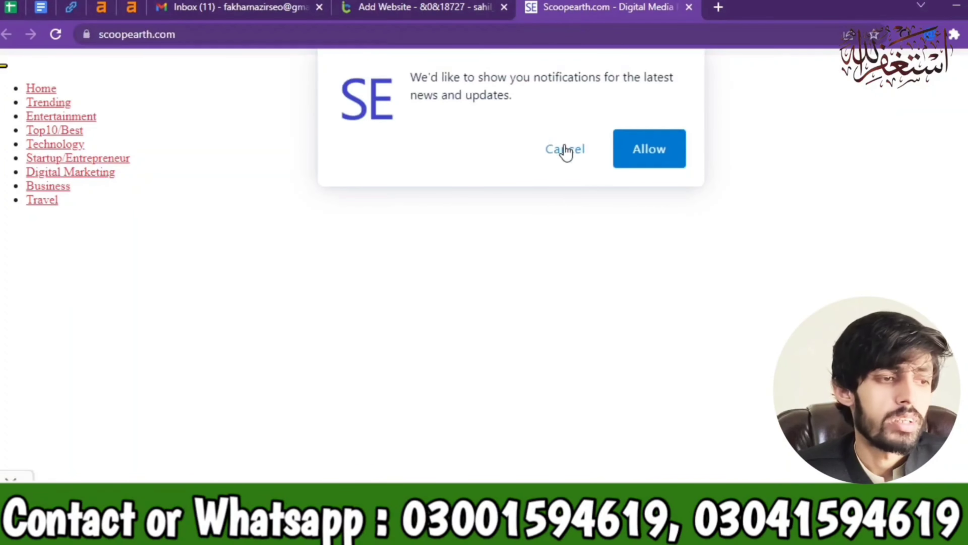
click(565, 150)
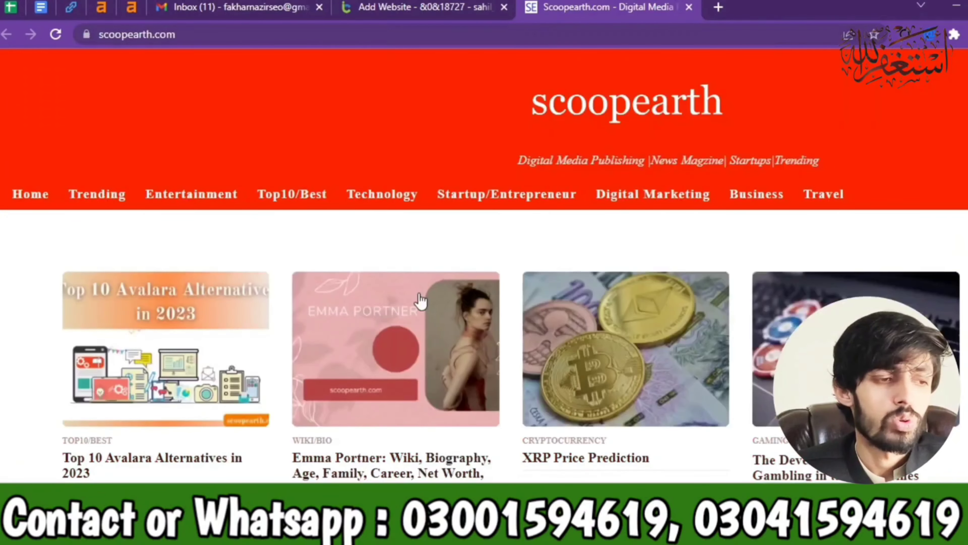
Step: Copy the link address of the "Top 10 Avalara Alternatives in 2023" article and enter it as Guest Post Example 1
right_click(134, 378)
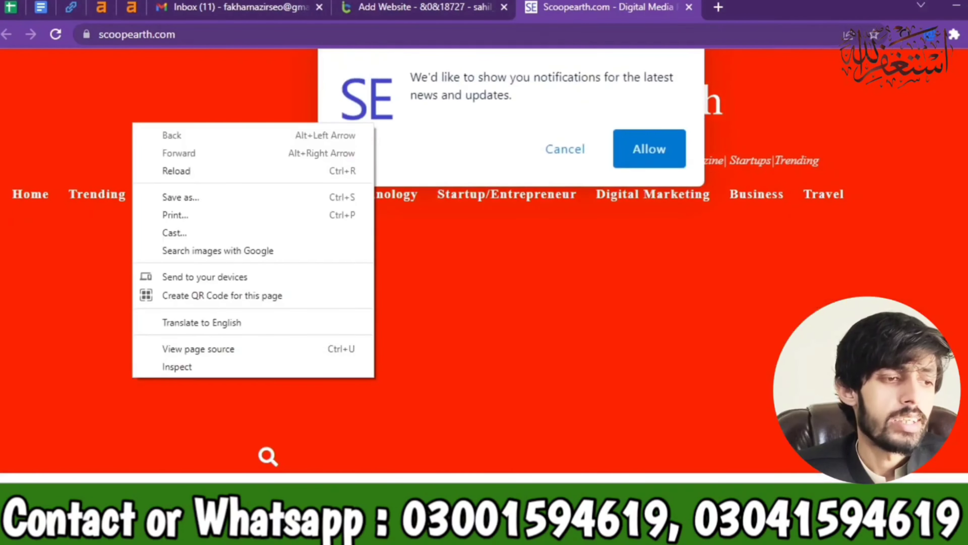
scroll(196, 301, down, 9)
right_click(197, 301)
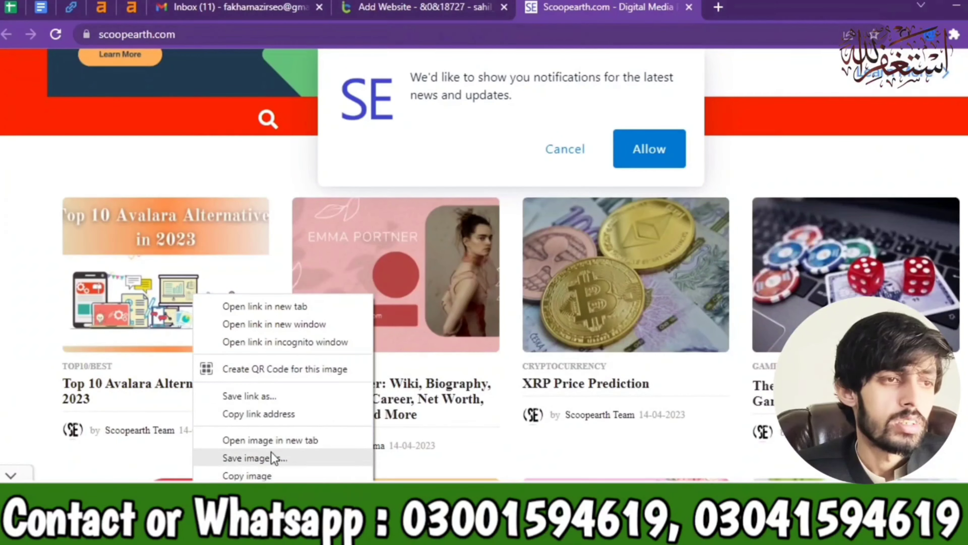
click(268, 415)
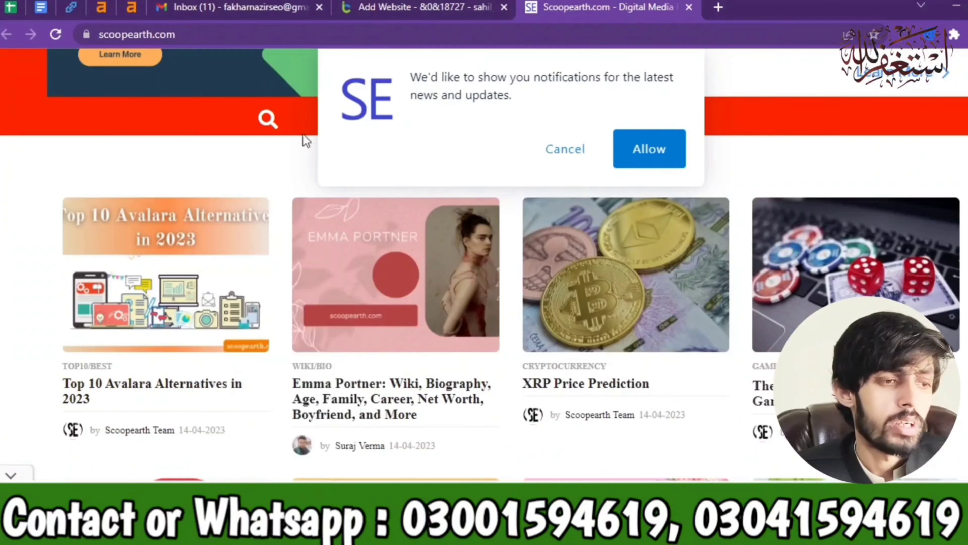
click(404, 6)
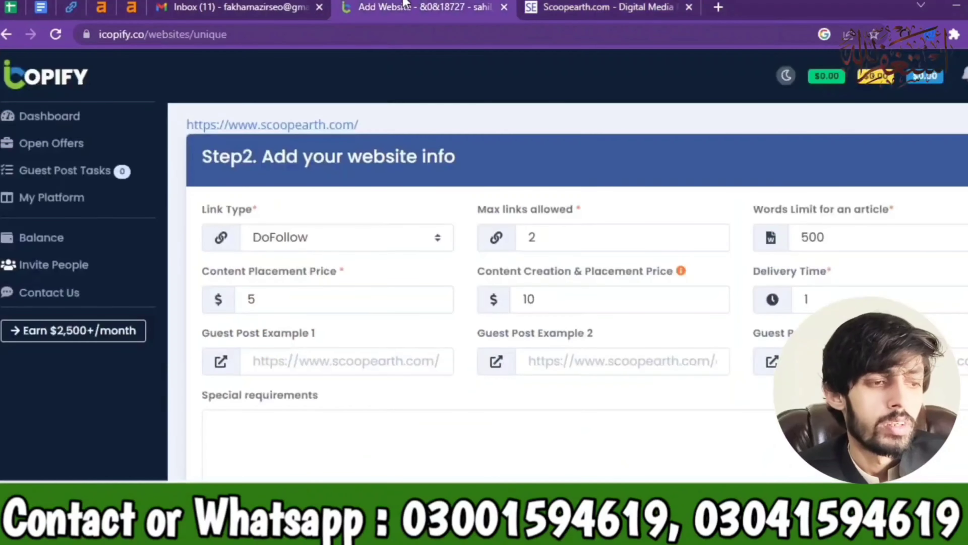
click(318, 358)
text(https://www.scoopearth.com/avalara-alternatives/)
Step: Copy the link address of the "XRP Price Prediction" article on scoopearth.com and enter it as Guest Post Example 2
click(613, 5)
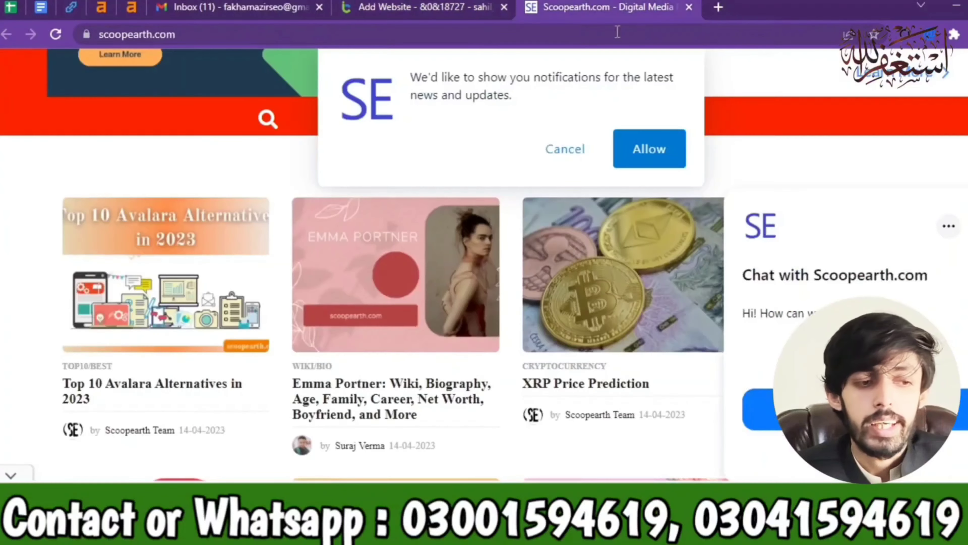
right_click(594, 294)
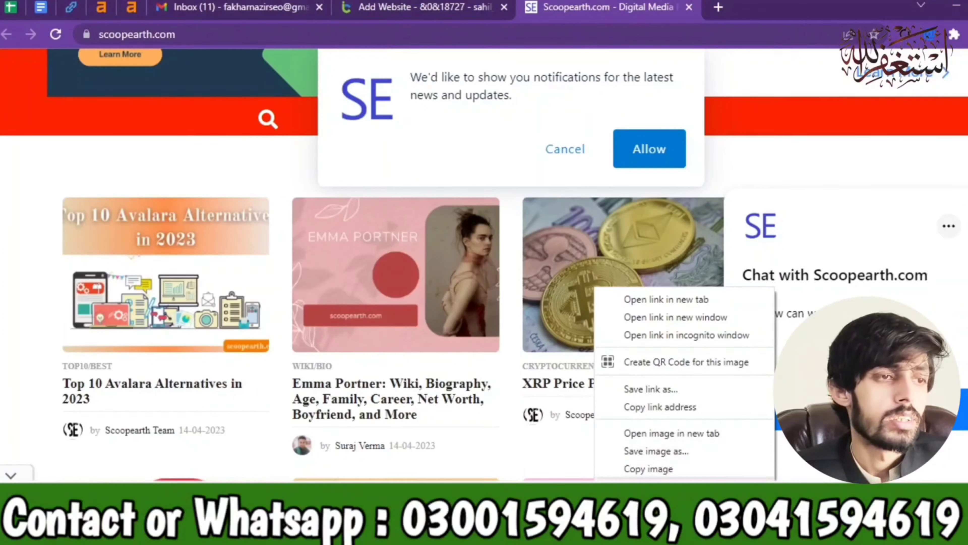
click(659, 407)
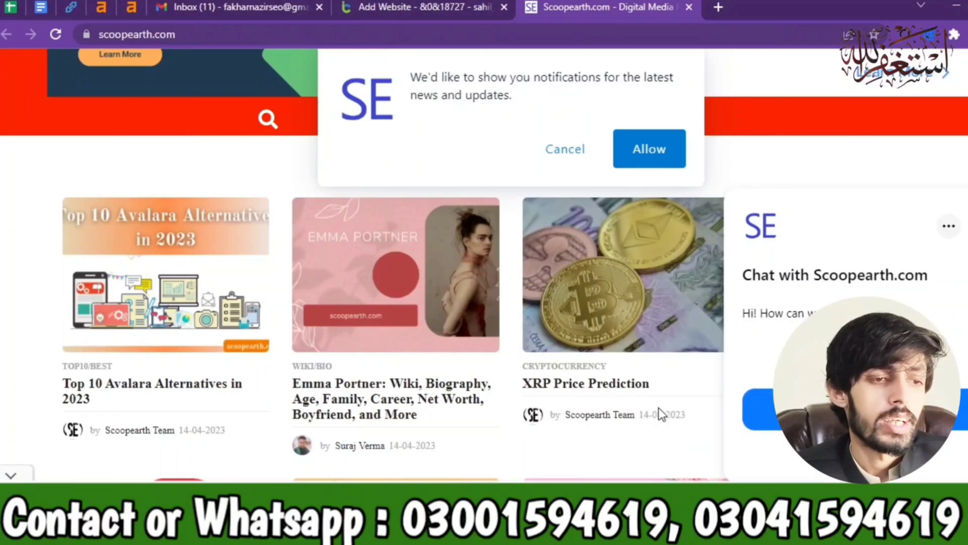
click(246, 5)
click(419, 7)
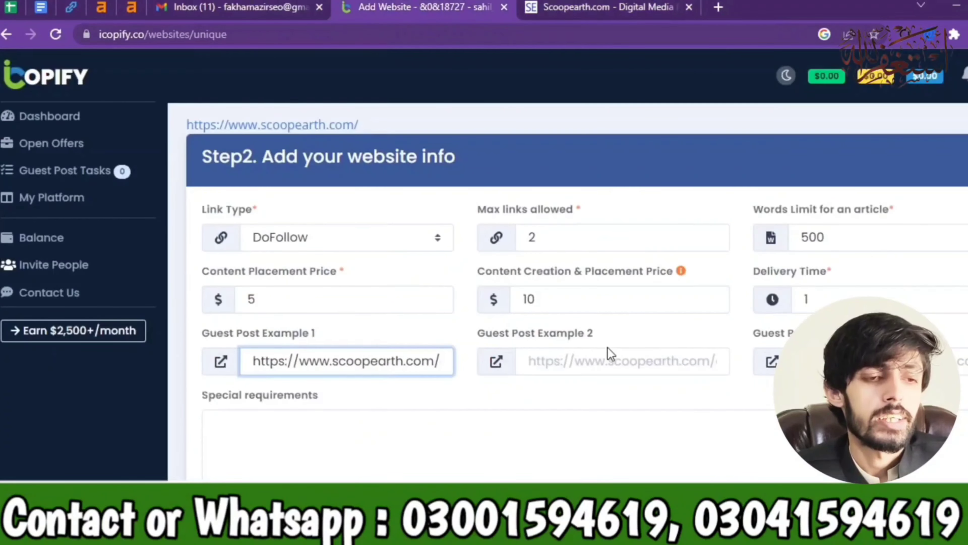
click(608, 360)
key(ctrl+v)
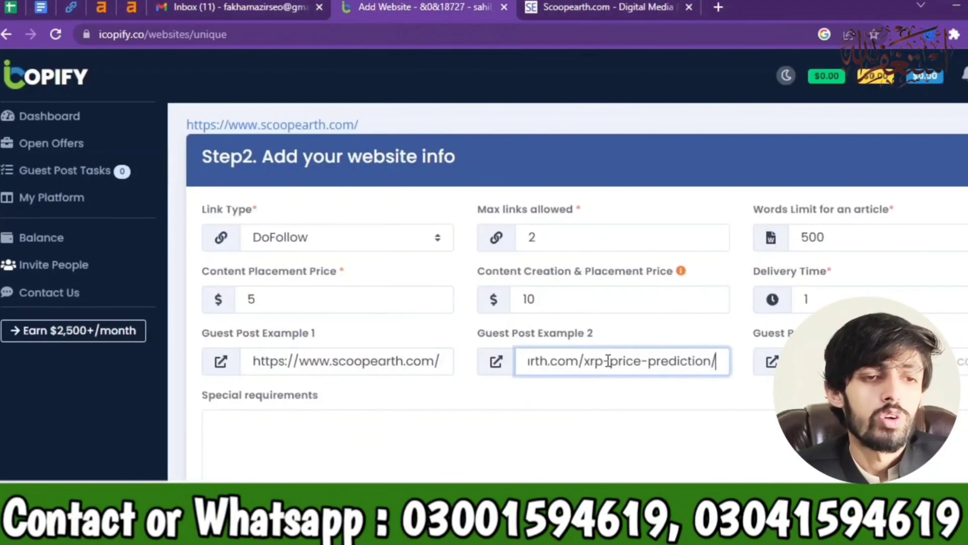
Step: Copy the link address of scoopearth.com's article on the development of online gambling and enter it as Guest Post Example 3
click(609, 6)
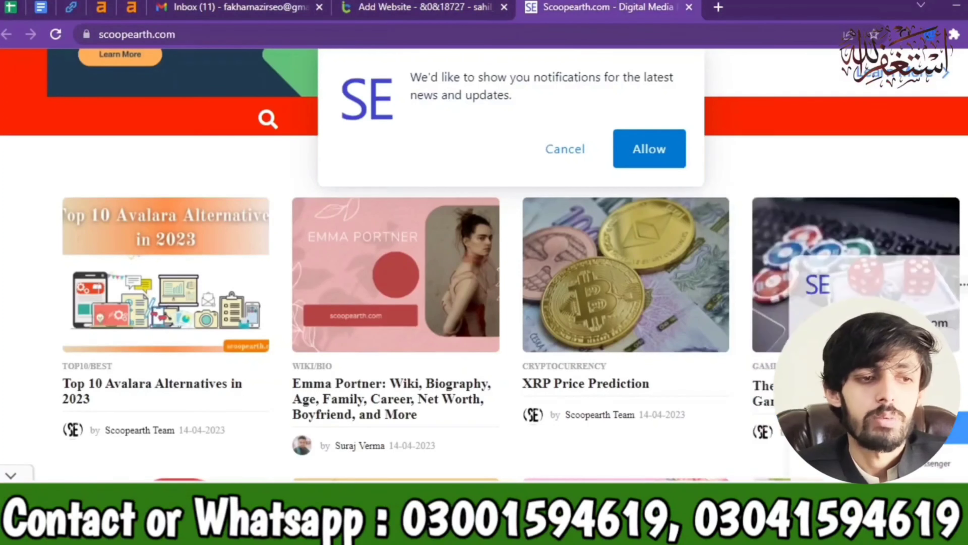
scroll(813, 246, down, 2)
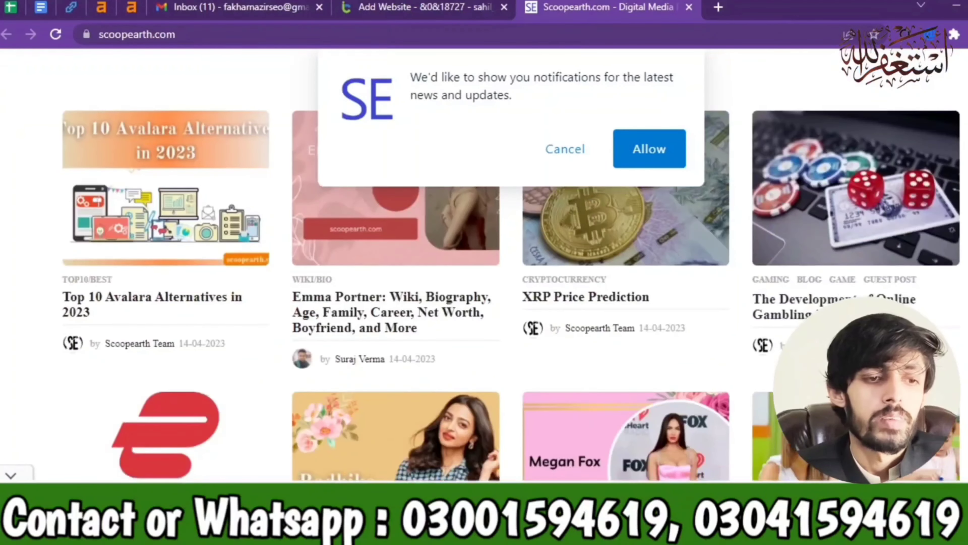
right_click(811, 212)
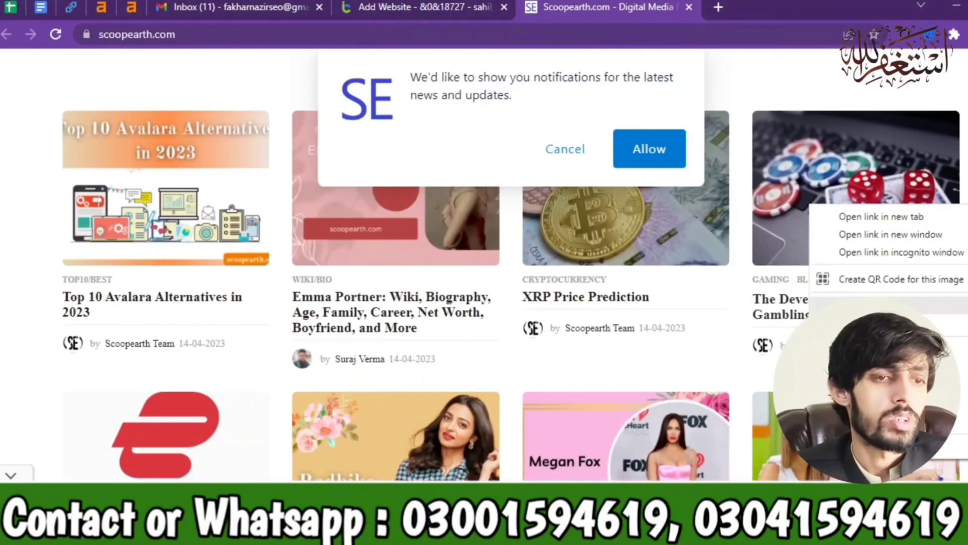
key(Escape)
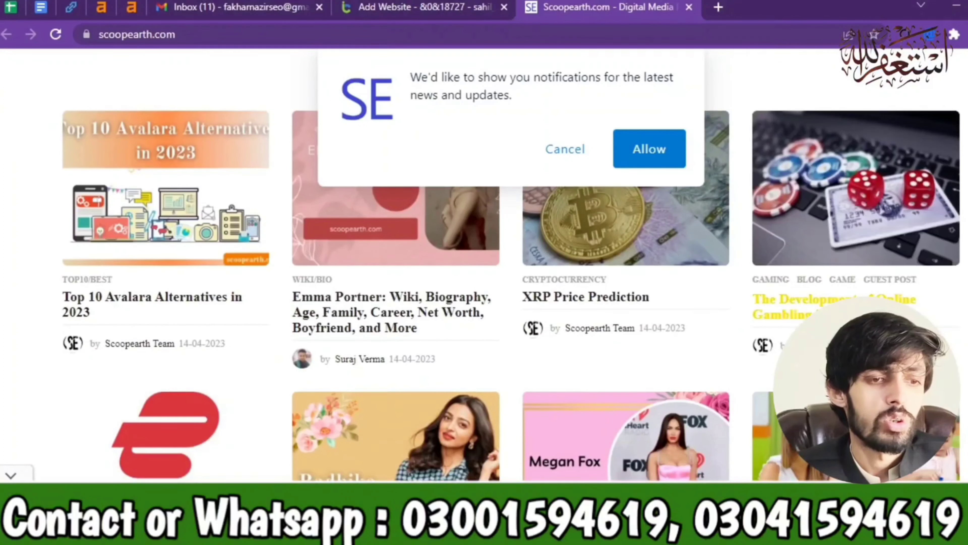
click(423, 5)
click(873, 361)
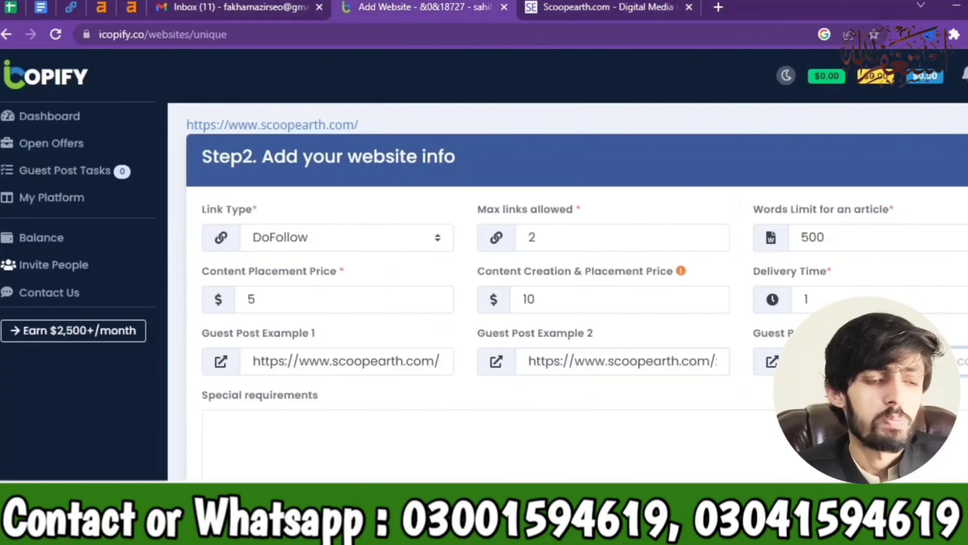
Step: Enter "Note : CBD,GAMBLING, CASINO And Adult not Allow" as the special requirements and submit the website
scroll(496, 290, down, 3)
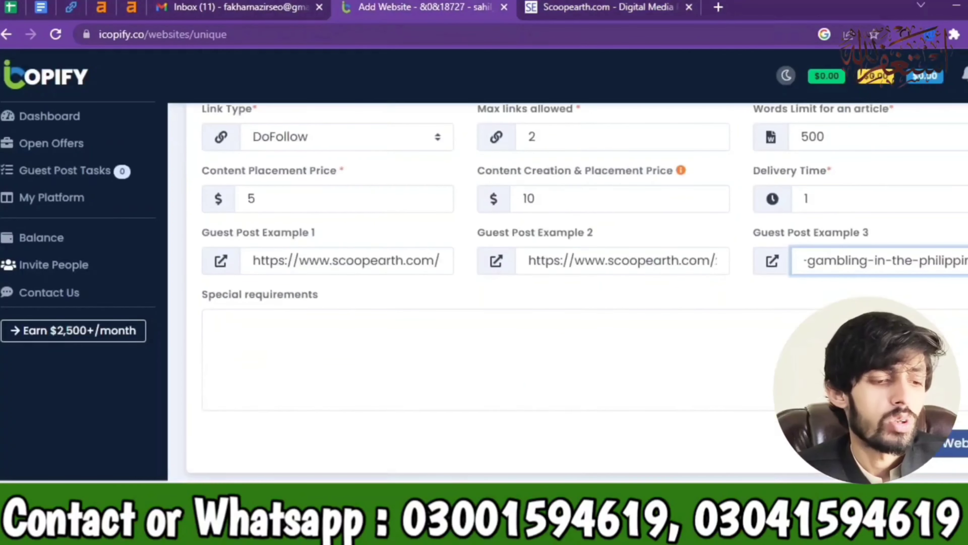
click(499, 341)
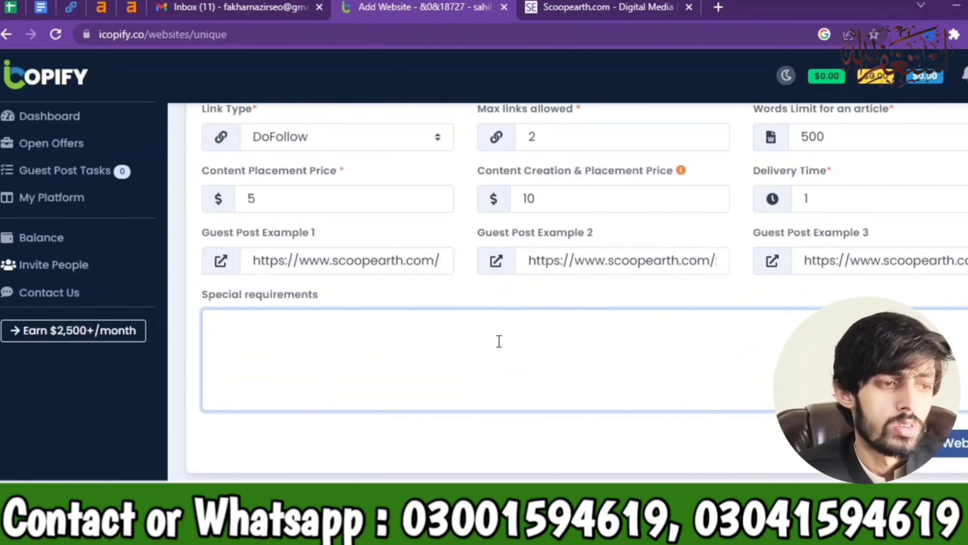
text(Note )
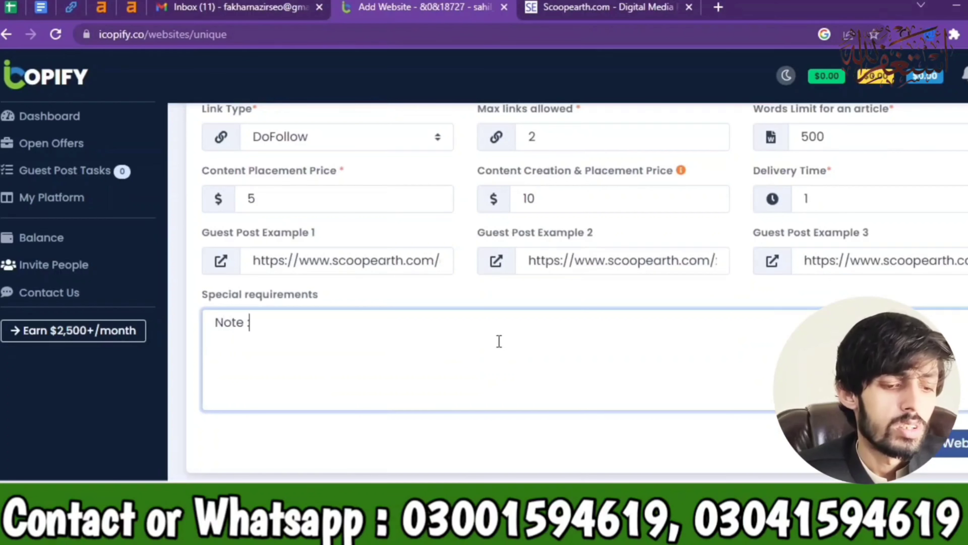
text(: CBD)
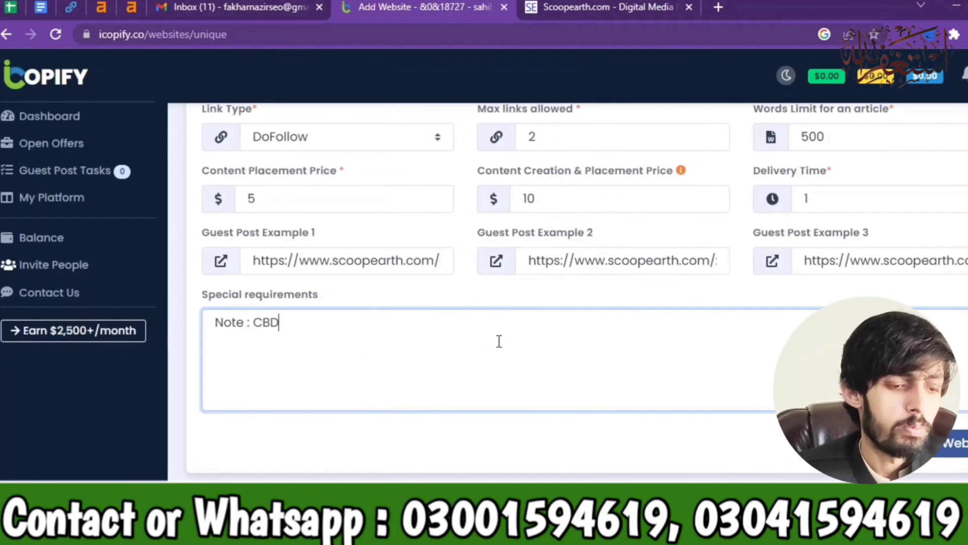
text(,GA)
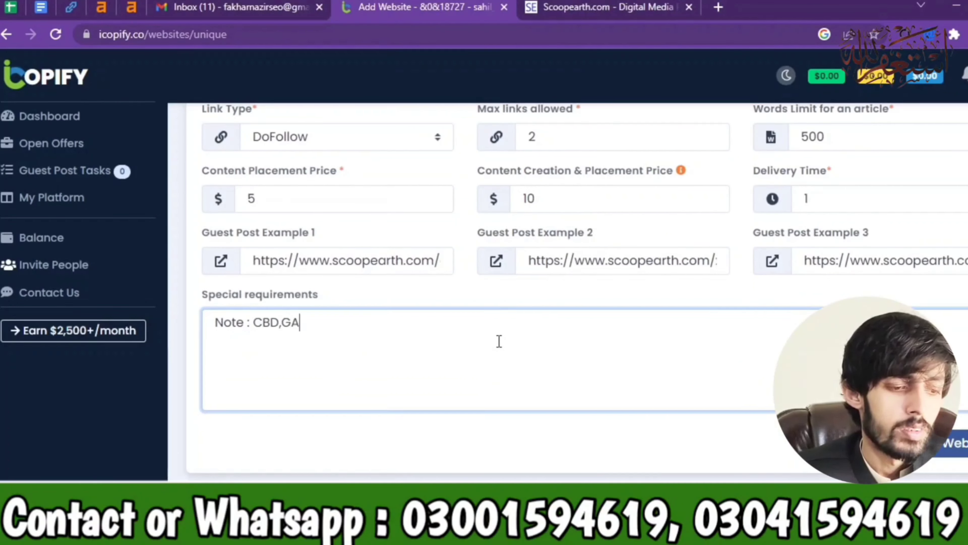
text(MBLING)
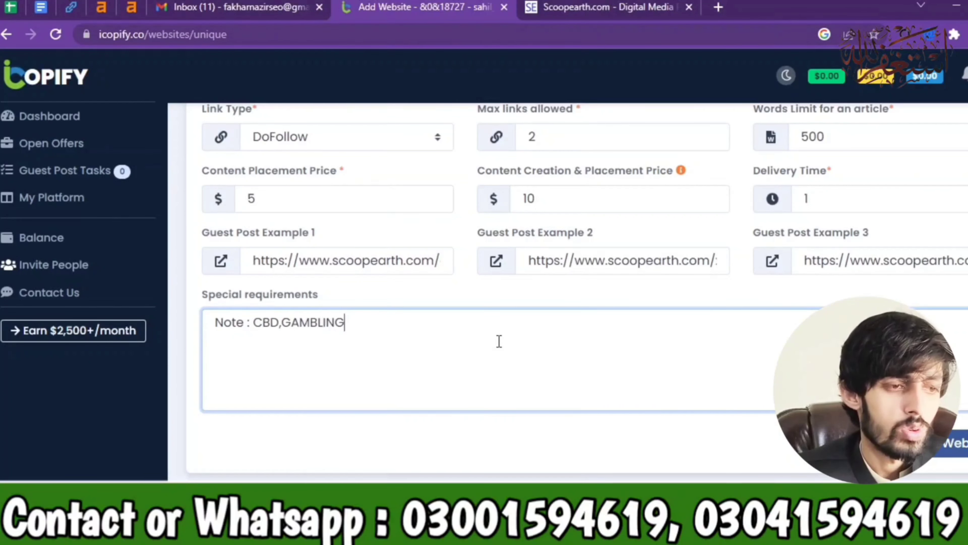
text(, CASNI)
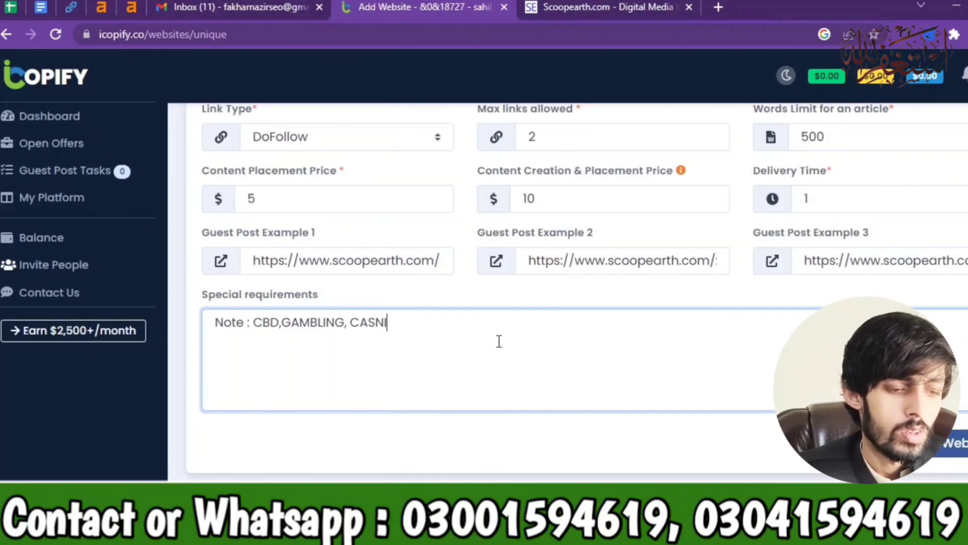
key(BackSpace)
key(BackSpace)
text(INO)
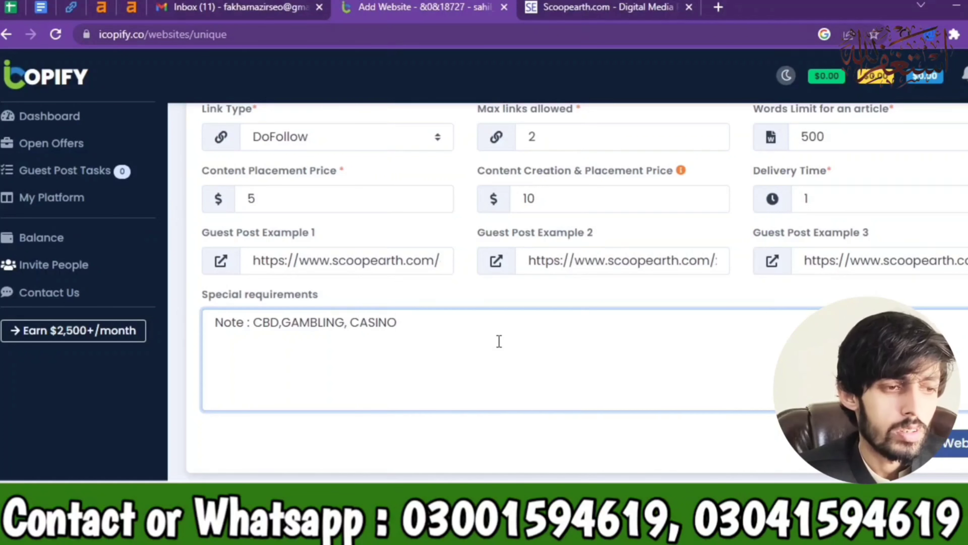
text( Anf)
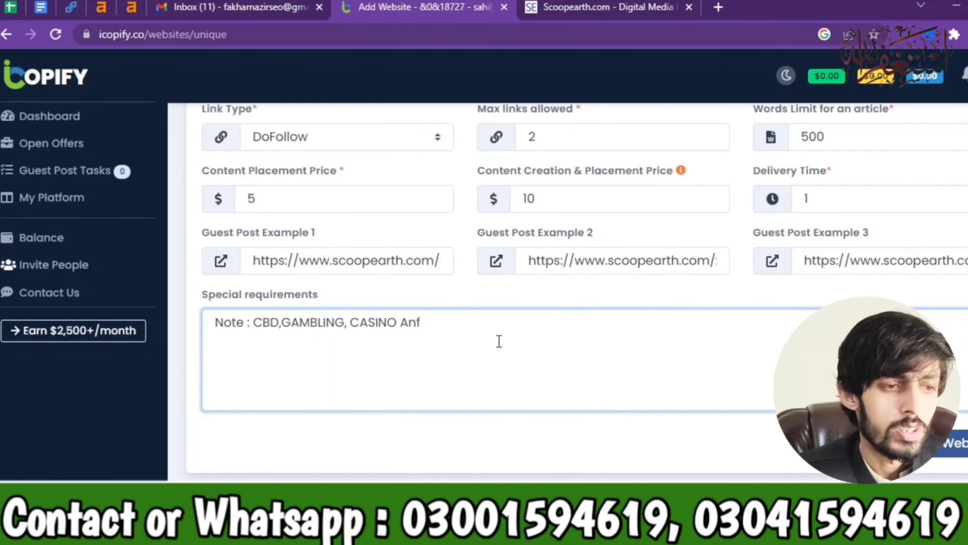
key(BackSpace)
text(d Adul)
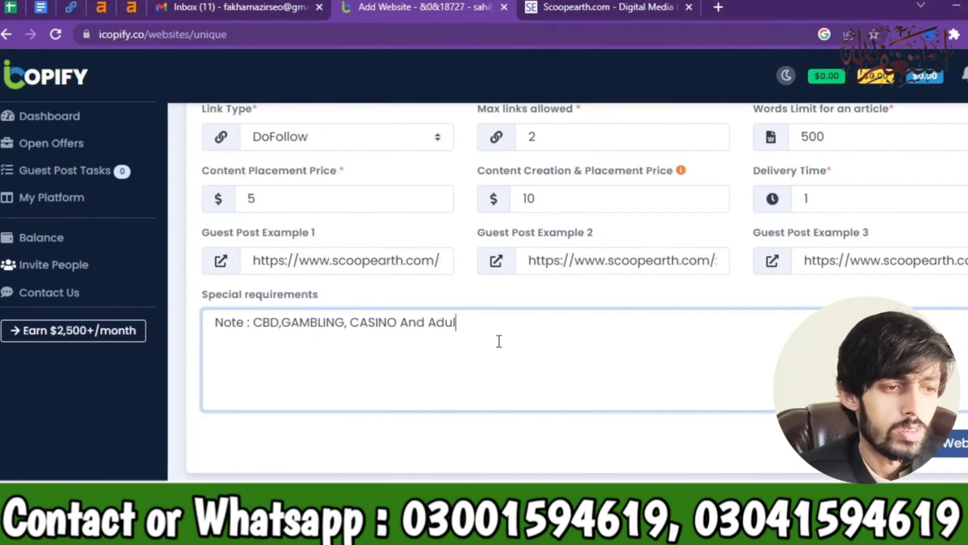
text(t ot)
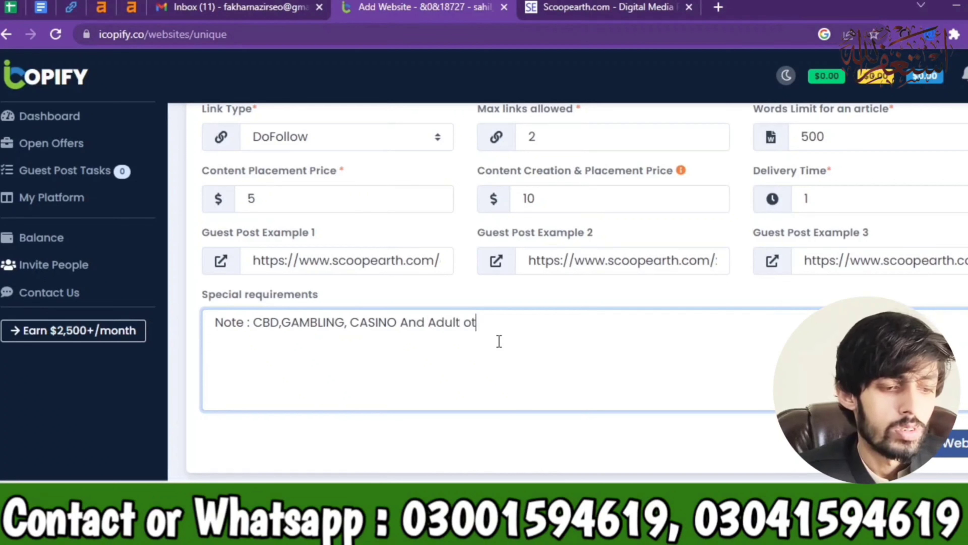
key(BackSpace)
text(not Al)
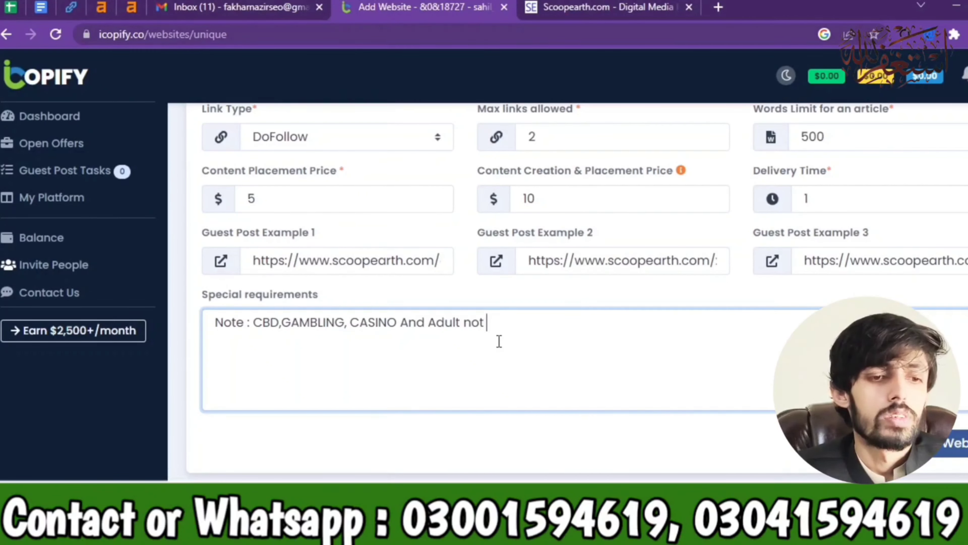
text(low)
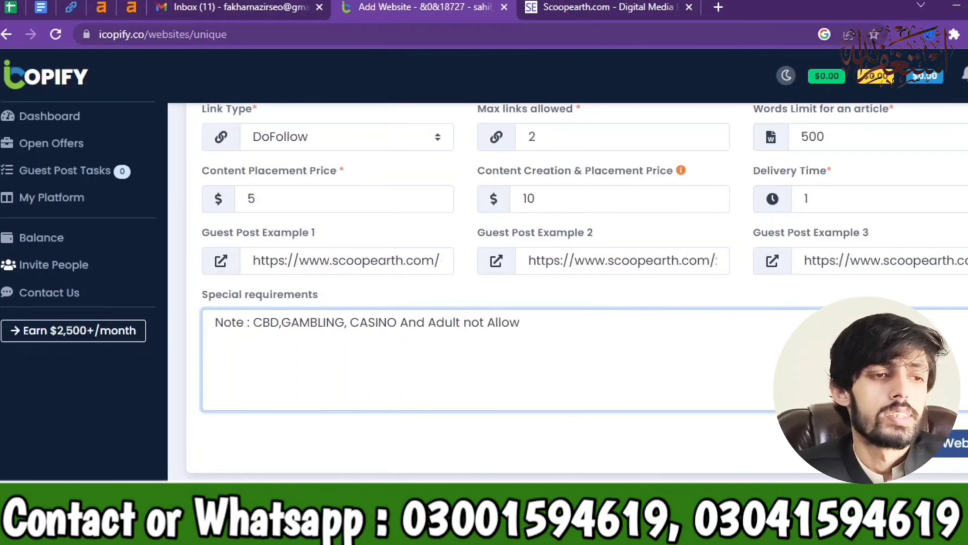
click(951, 443)
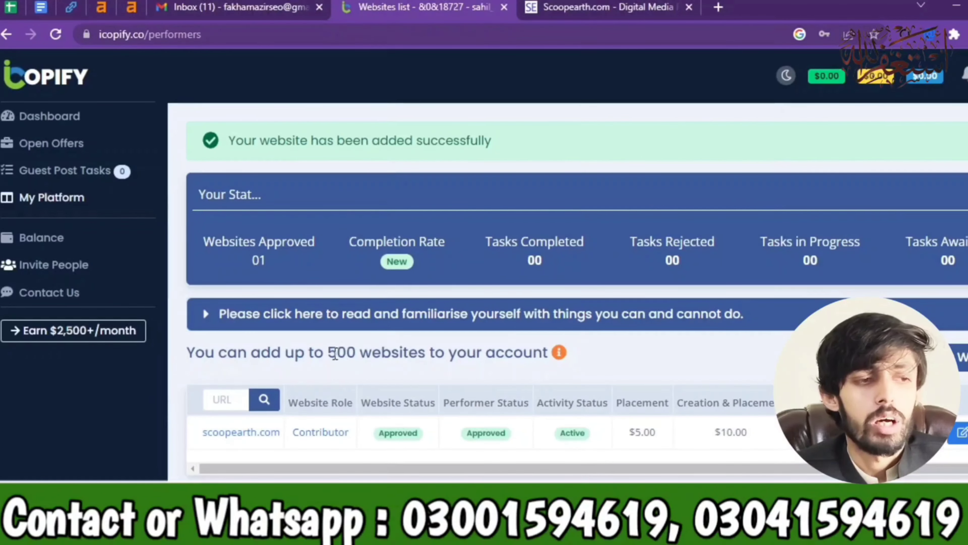
Step: Check how many websites can be added to the account and view the guest post tasks that are not started
drag(328, 352, 383, 357)
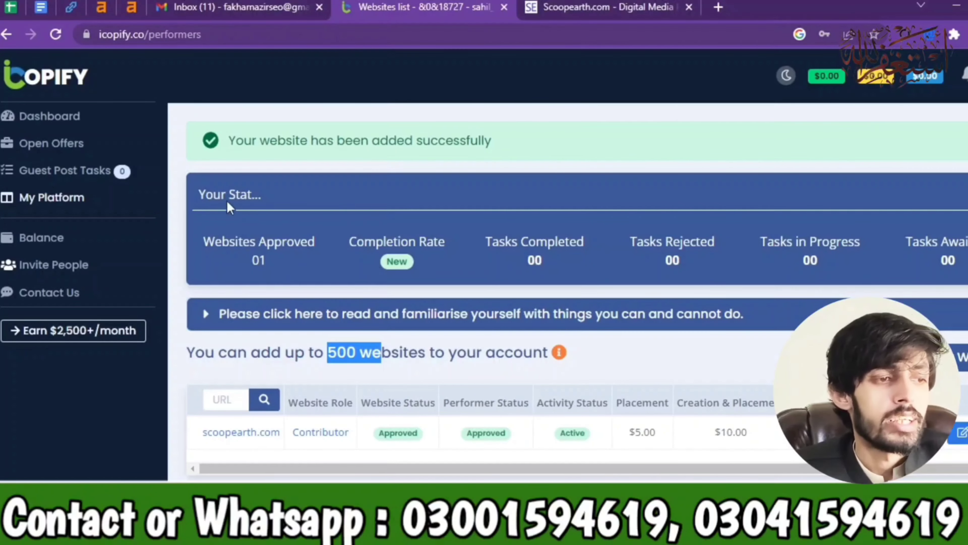
click(88, 172)
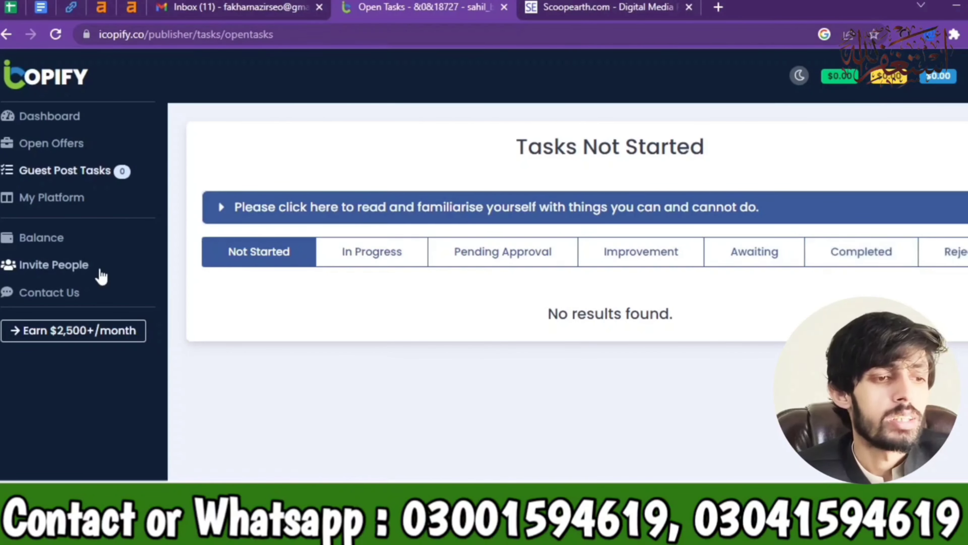
Step: Open the balance page and read the payment terms and withdrawal rules for website owners and contributors
click(50, 243)
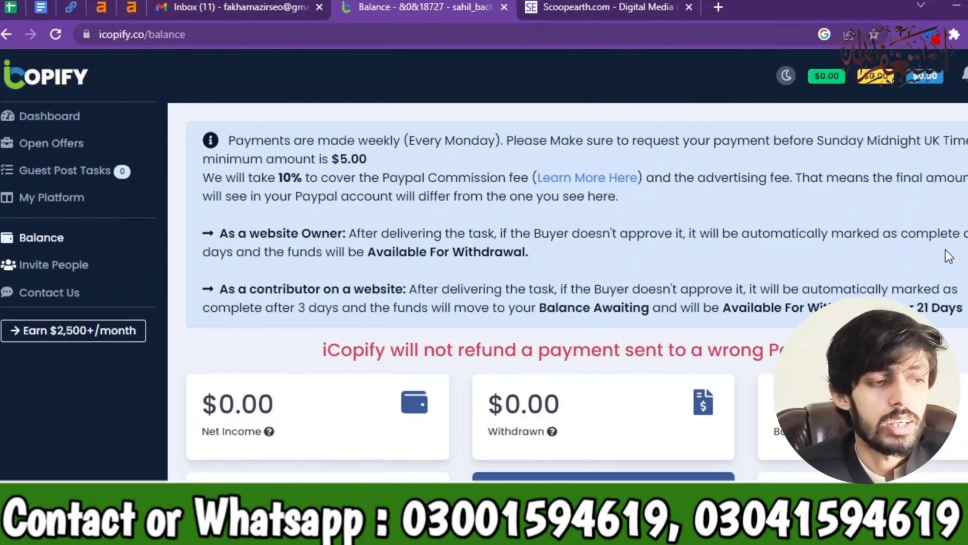
drag(967, 234, 967, 252)
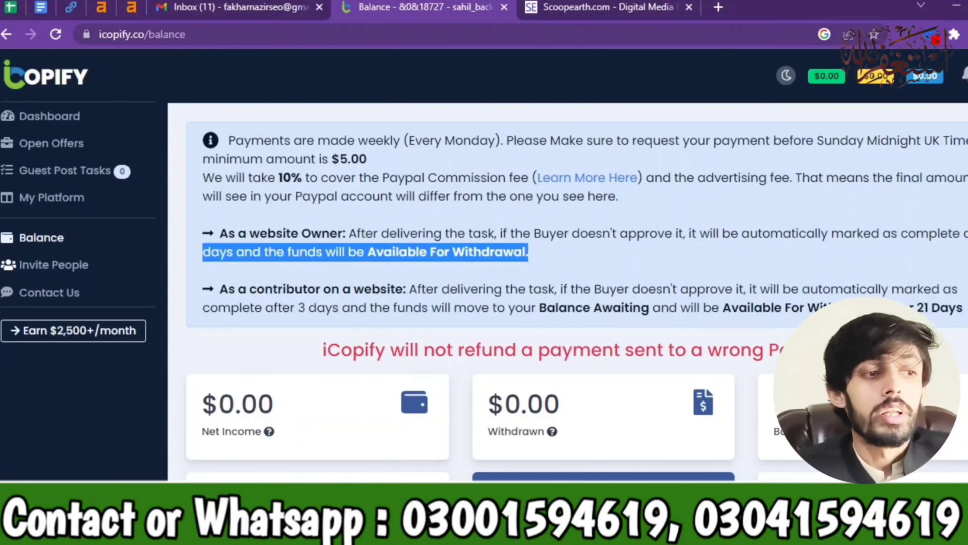
click(803, 254)
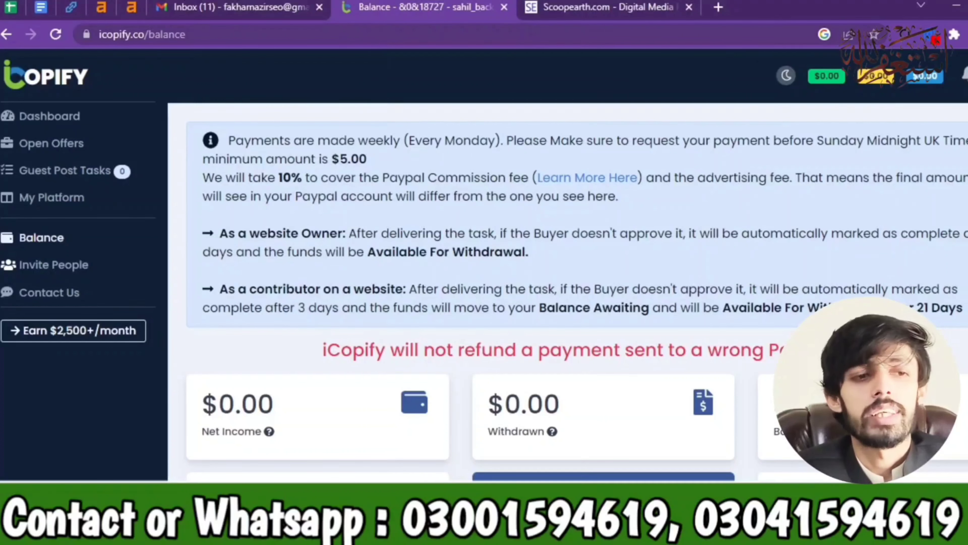
scroll(496, 290, down, 3)
scroll(496, 290, up, 2)
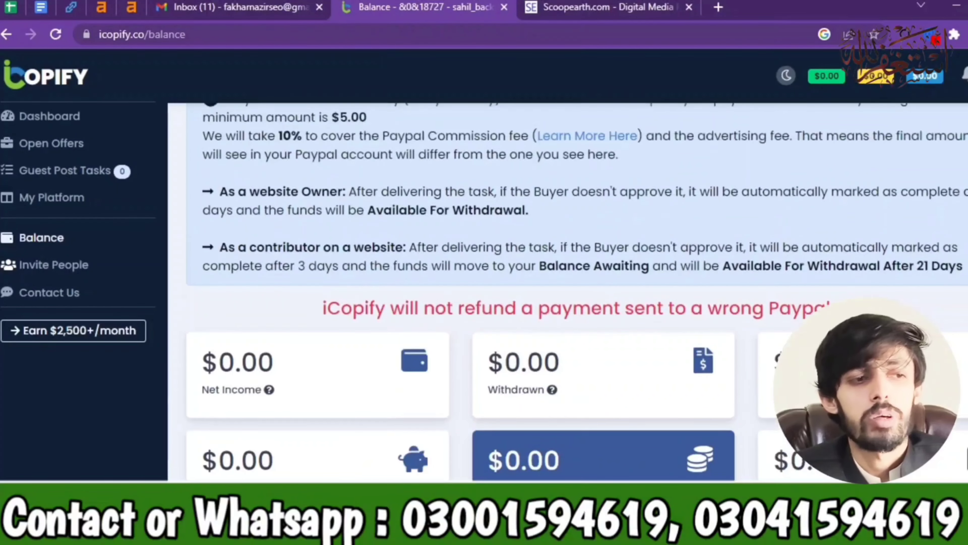
scroll(568, 290, up, 1)
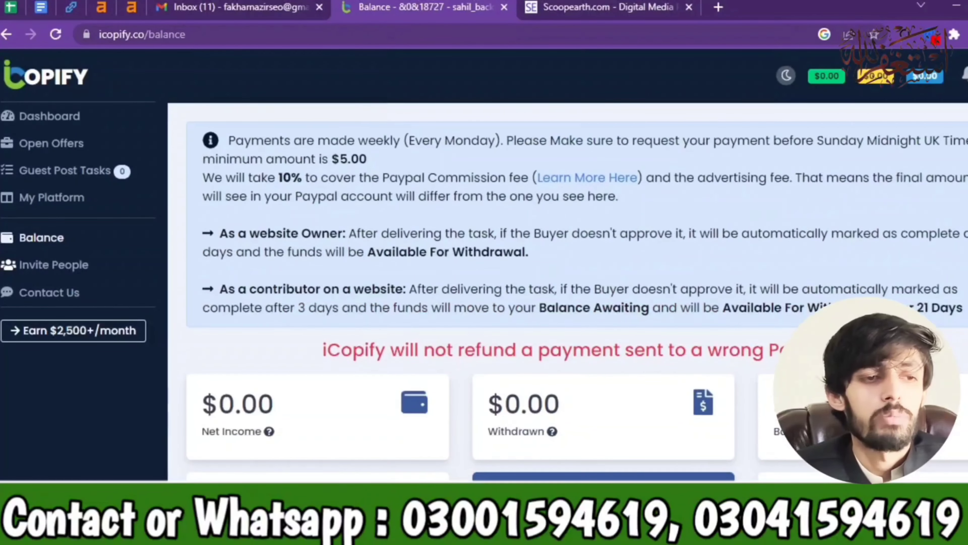
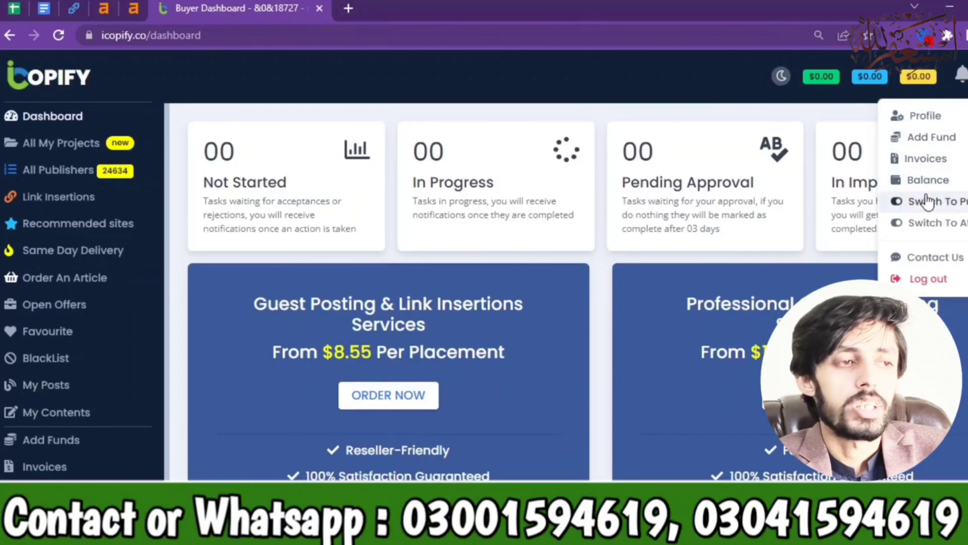
Step: Switch from the buyer to the publisher account and look through the list of all open offers
click(927, 201)
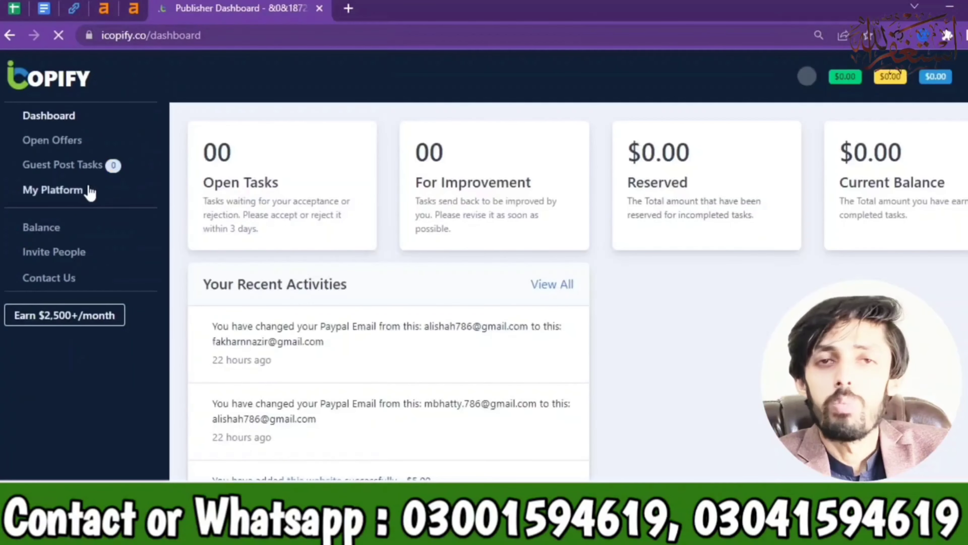
click(49, 145)
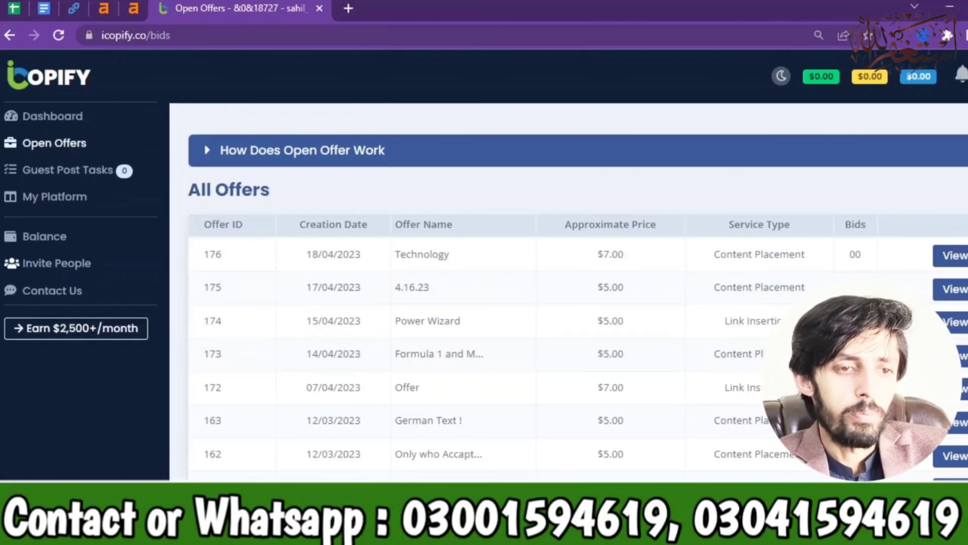
scroll(572, 290, down, 10)
scroll(572, 290, up, 10)
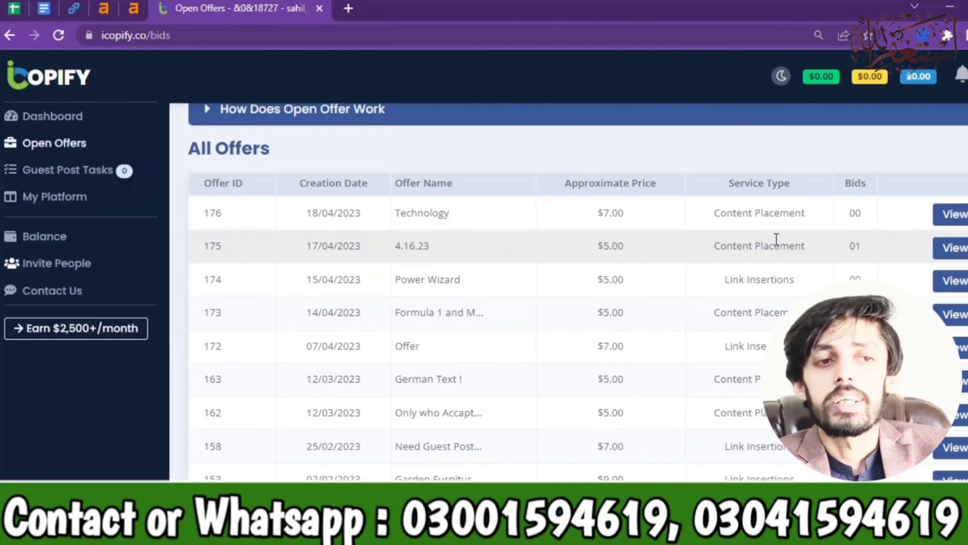
Step: Look over the open offers list and read the requirements of the newest offer, Technology (ID 176)
scroll(495, 290, down, 5)
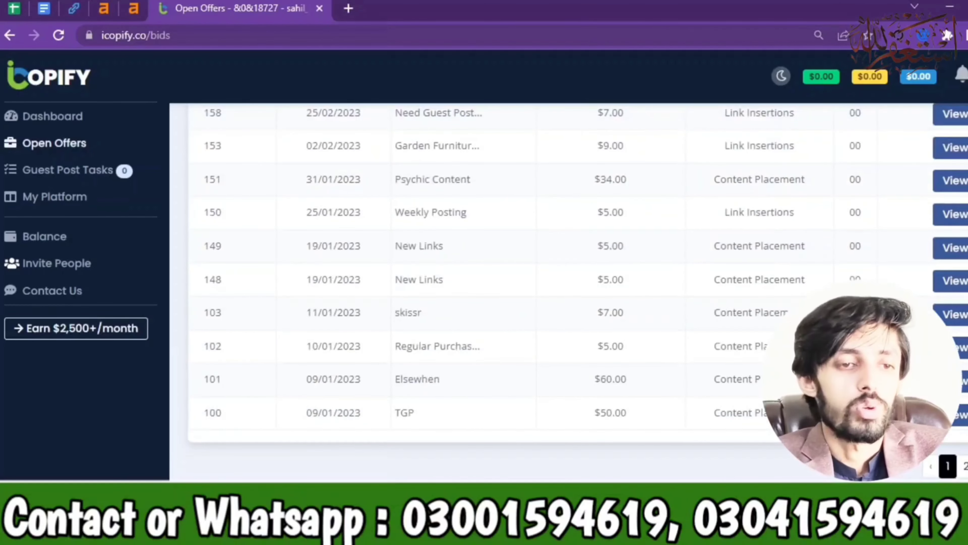
scroll(495, 289, up, 5)
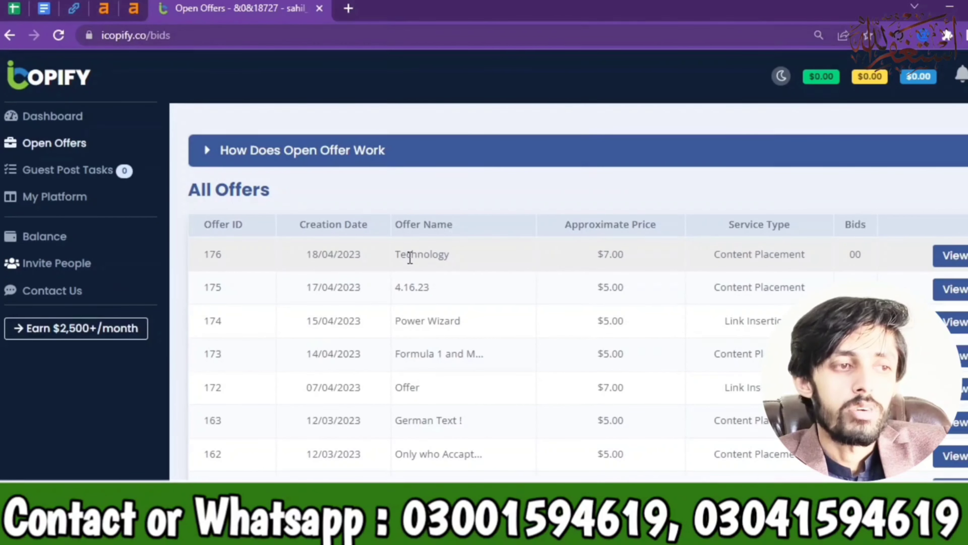
drag(307, 255, 360, 261)
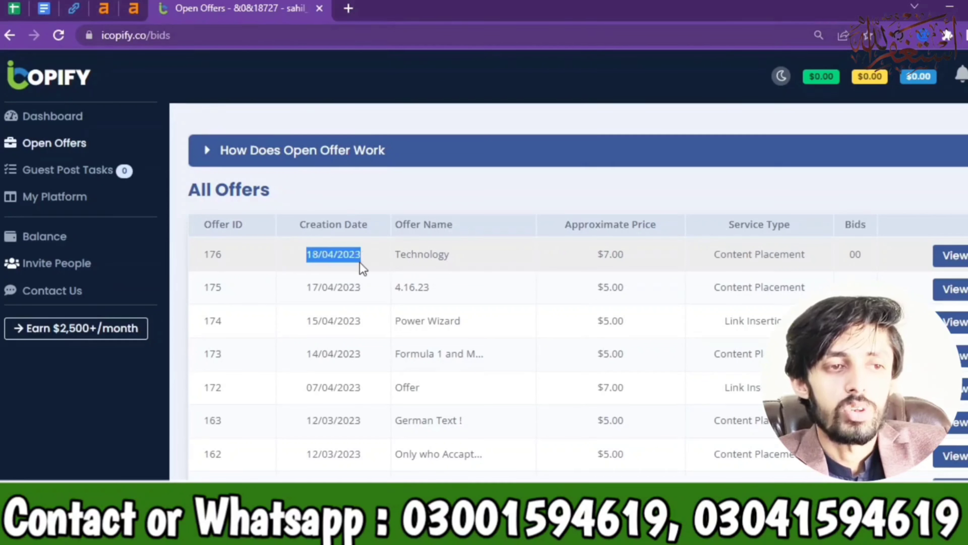
click(958, 261)
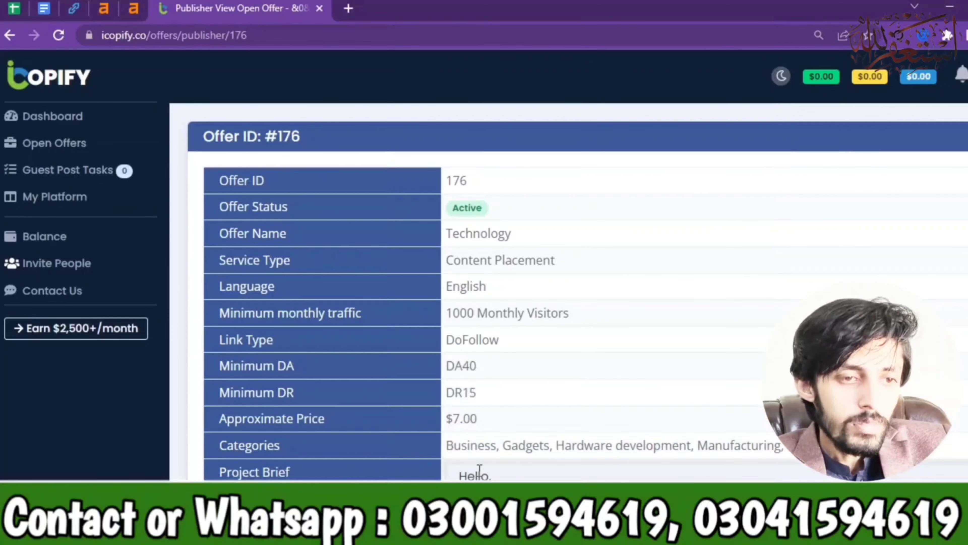
scroll(572, 289, down, 3)
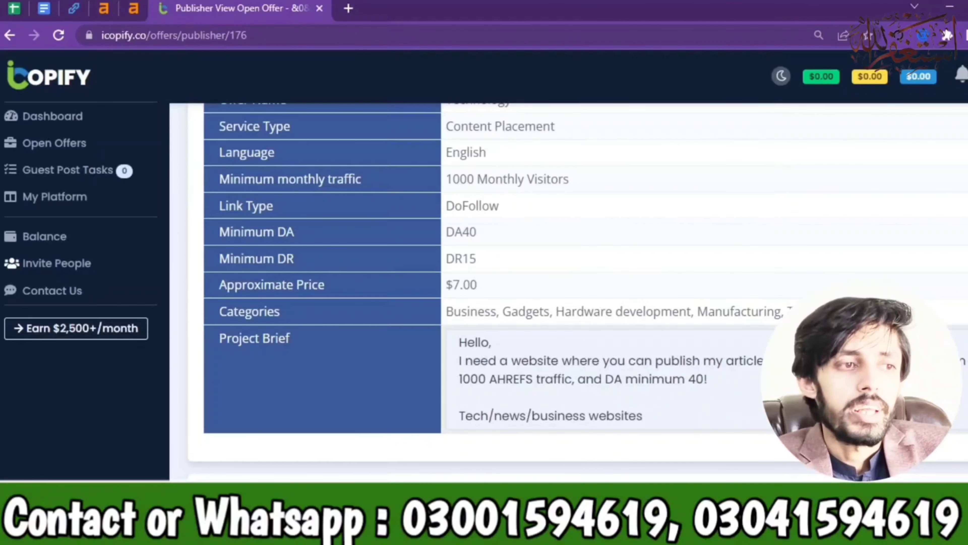
scroll(572, 290, up, 3)
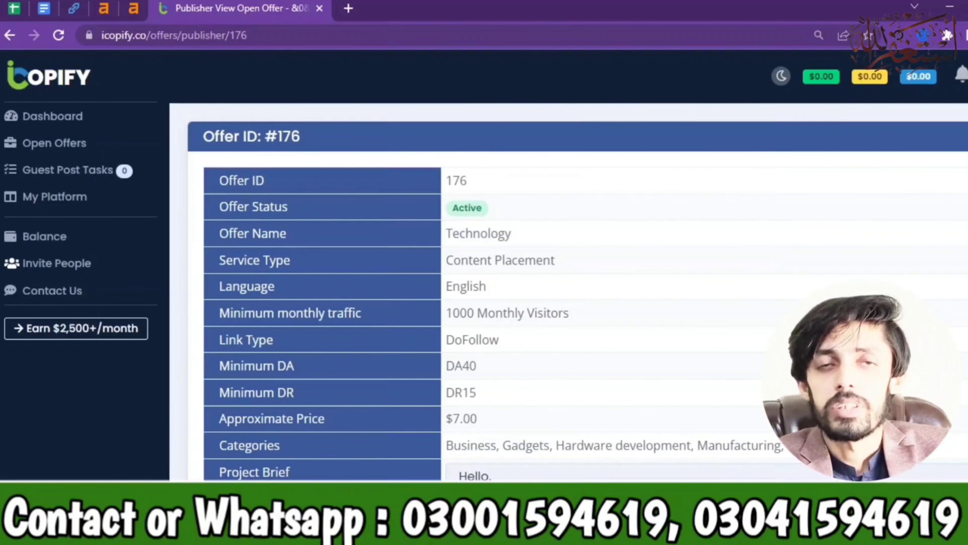
scroll(571, 290, down, 5)
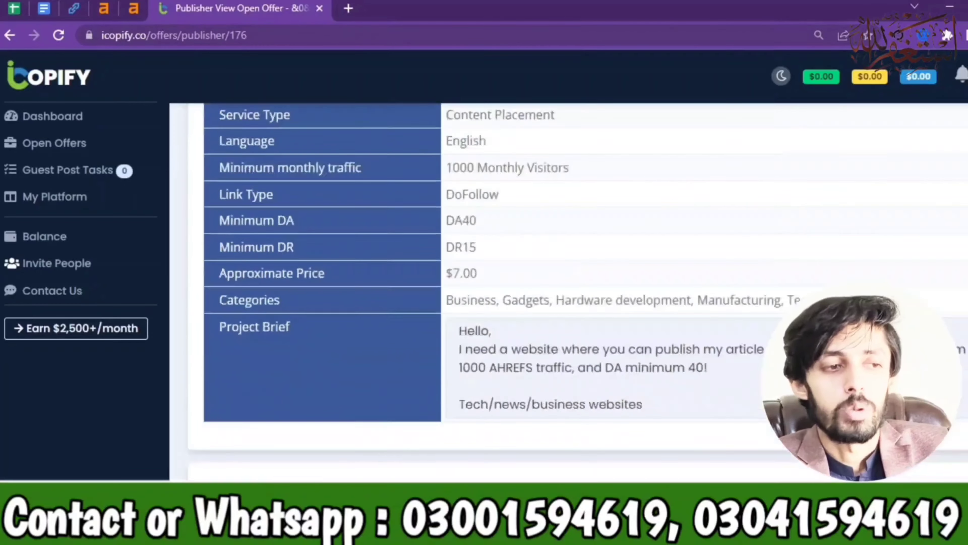
click(314, 461)
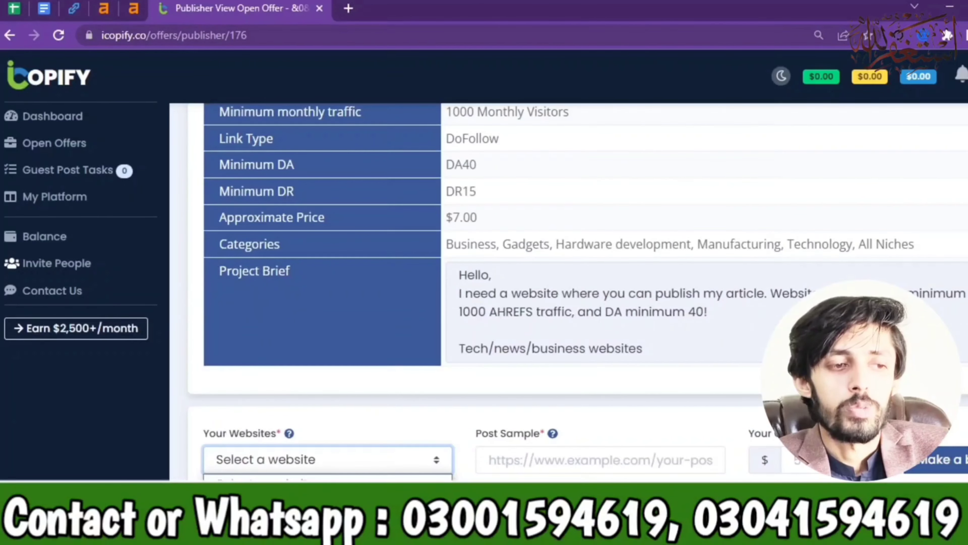
click(313, 490)
click(546, 456)
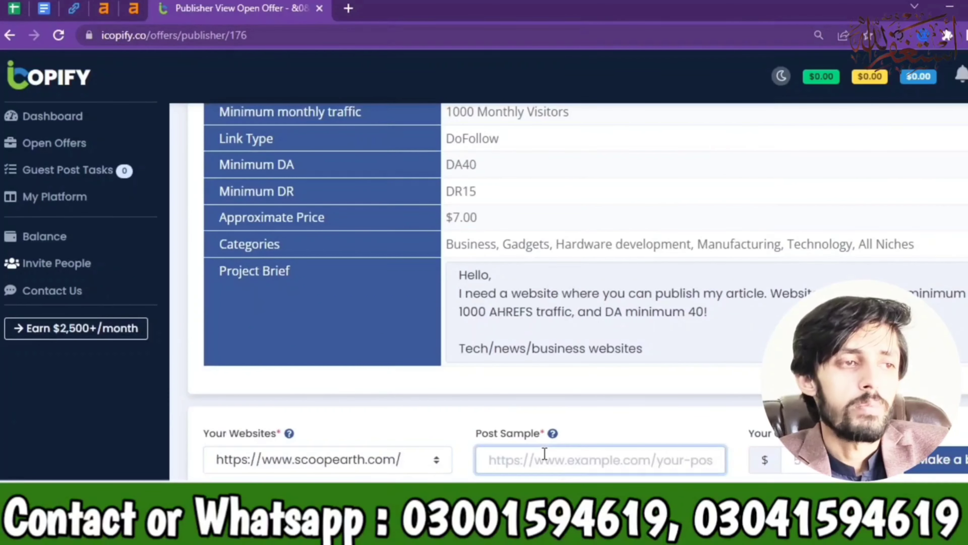
Step: Open scoopearth.com in a new browser tab and decline its notification request
click(350, 8)
text(sc)
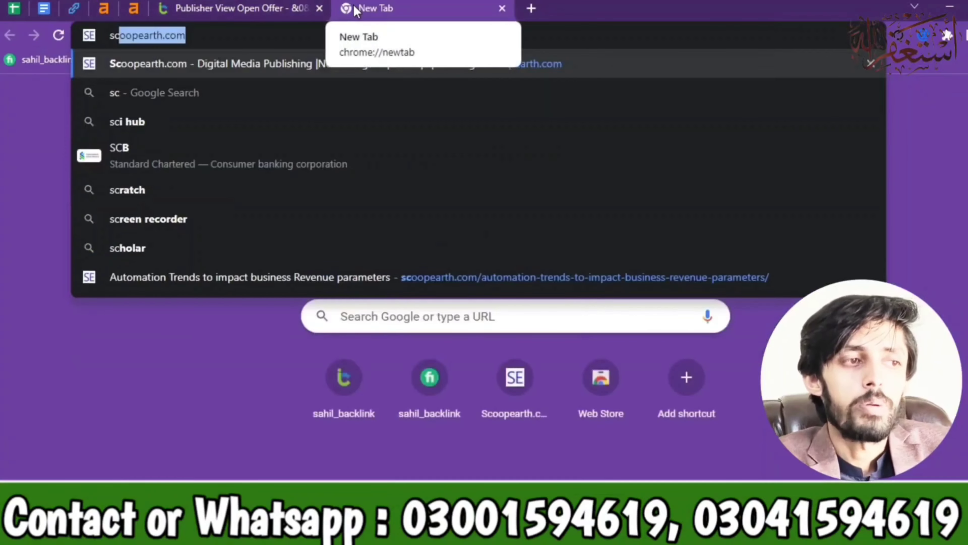
key(Return)
click(171, 4)
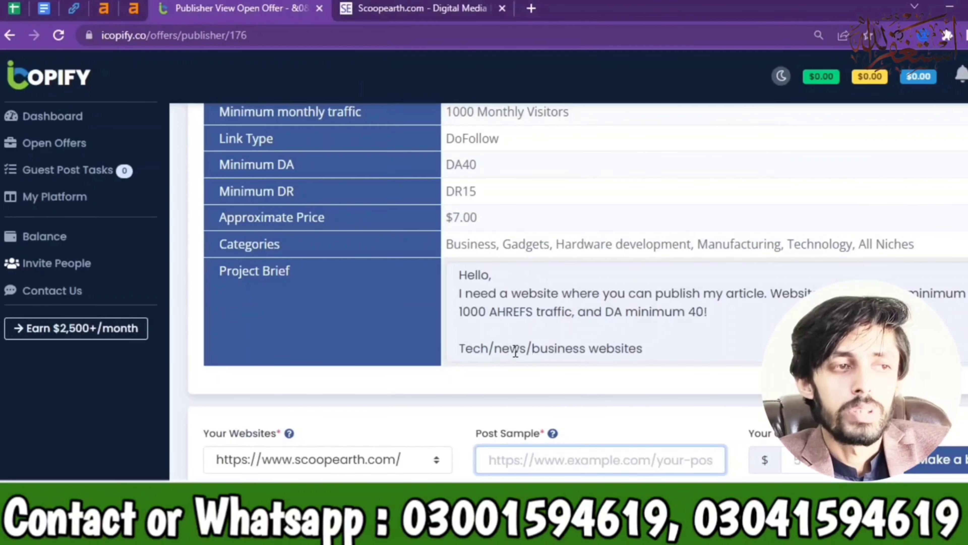
click(456, 5)
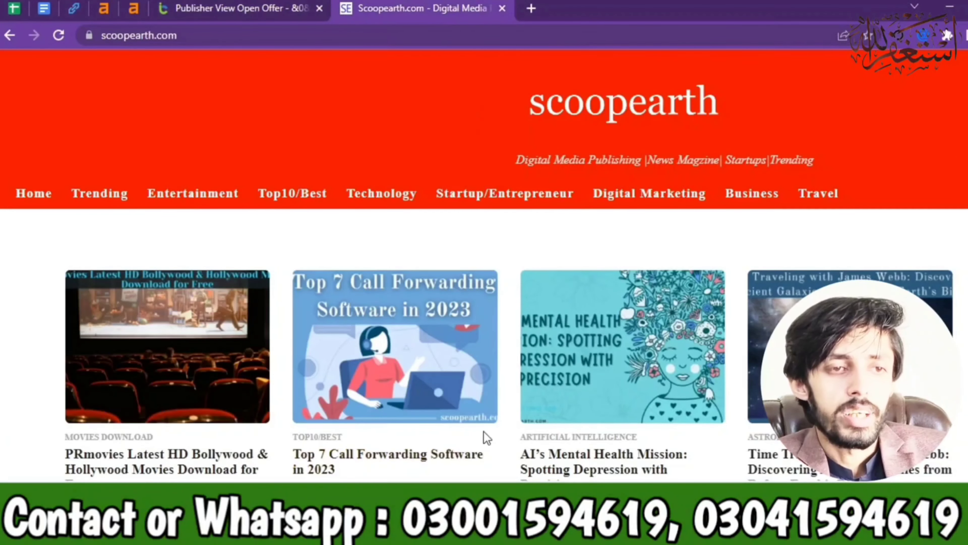
scroll(518, 250, down, 10)
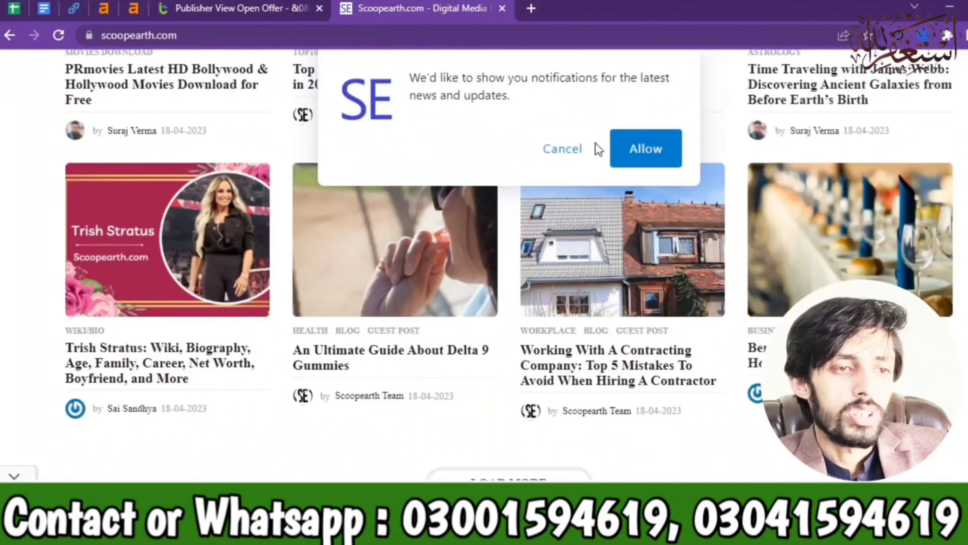
click(570, 148)
Step: Load more scoopearth.com articles twice and look through them for a technology post suitable as a sample
scroll(484, 265, down, 8)
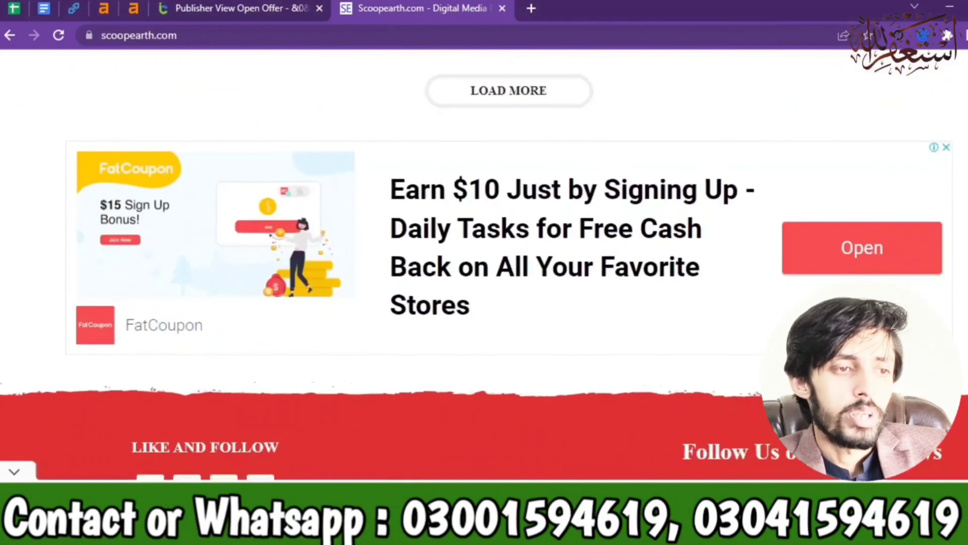
scroll(484, 265, up, 6)
scroll(484, 265, down, 1)
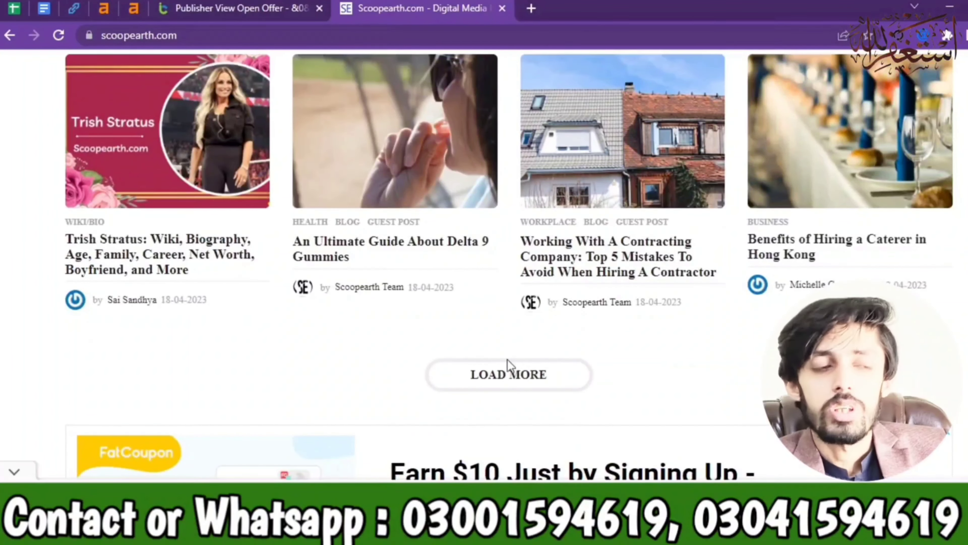
click(502, 385)
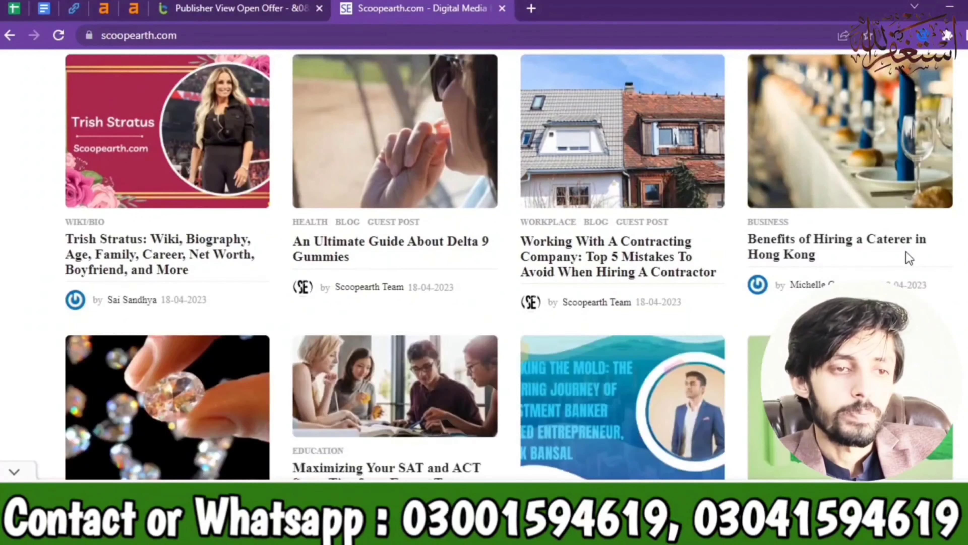
scroll(484, 267, down, 5)
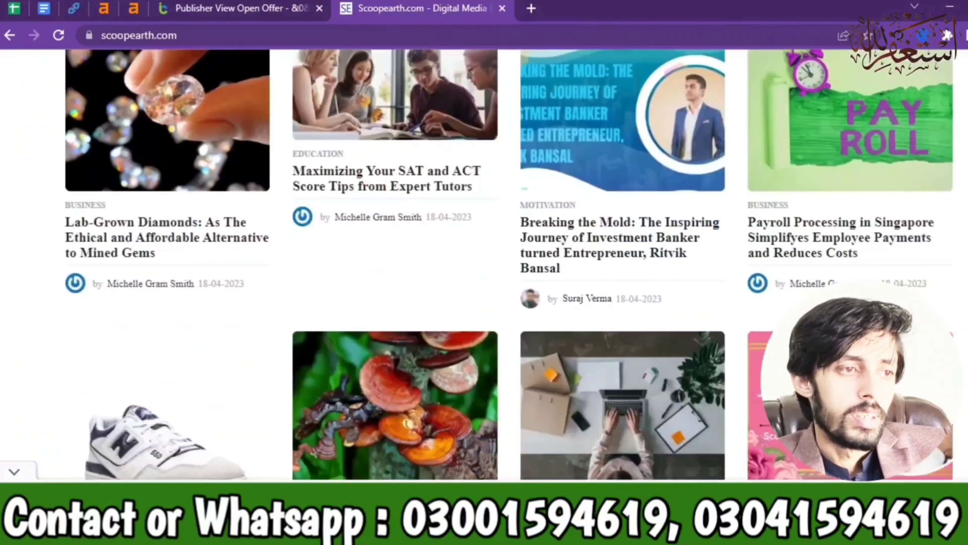
scroll(484, 267, down, 5)
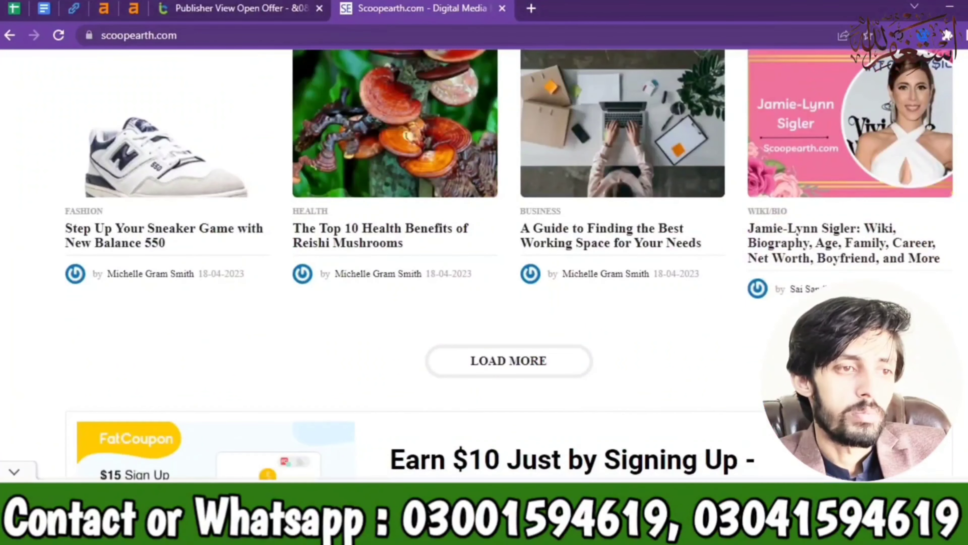
click(511, 360)
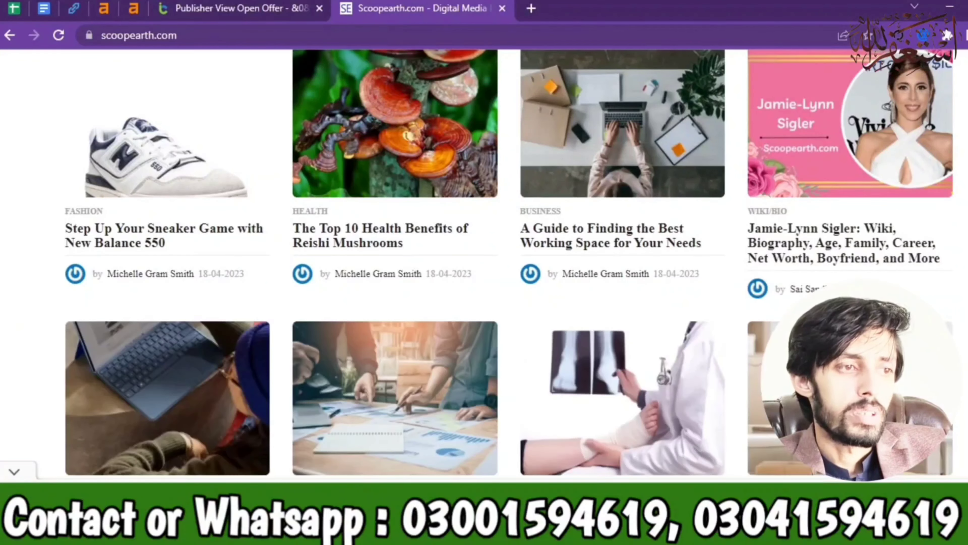
scroll(484, 267, down, 5)
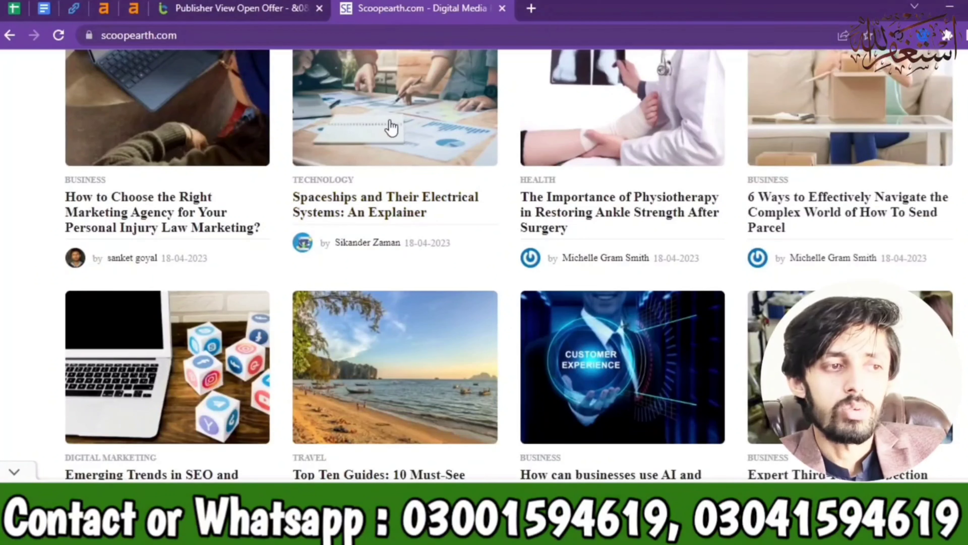
Step: Open the article "Spaceships and Their Electrical Systems: An Explainer", copy its URL and enter it as the bid's post sample
right_click(388, 199)
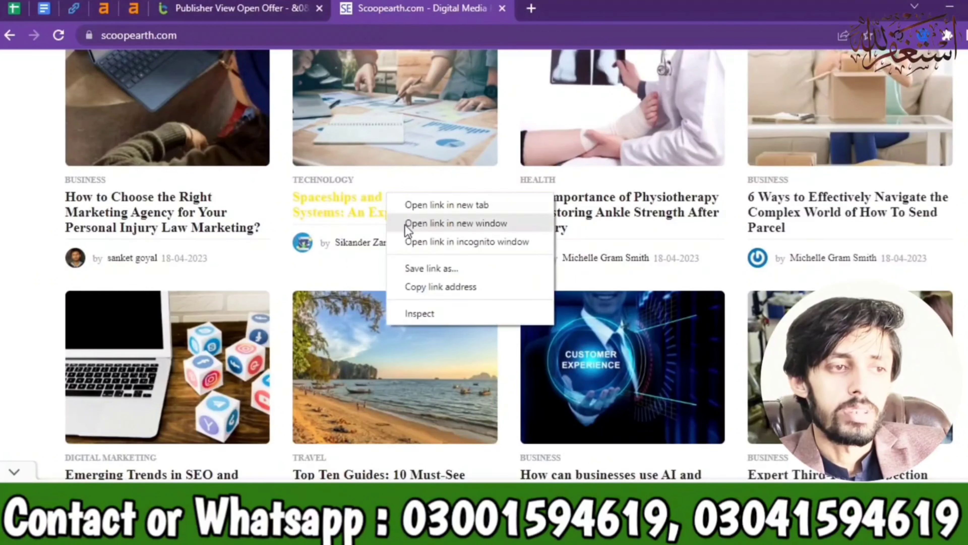
right_click(380, 122)
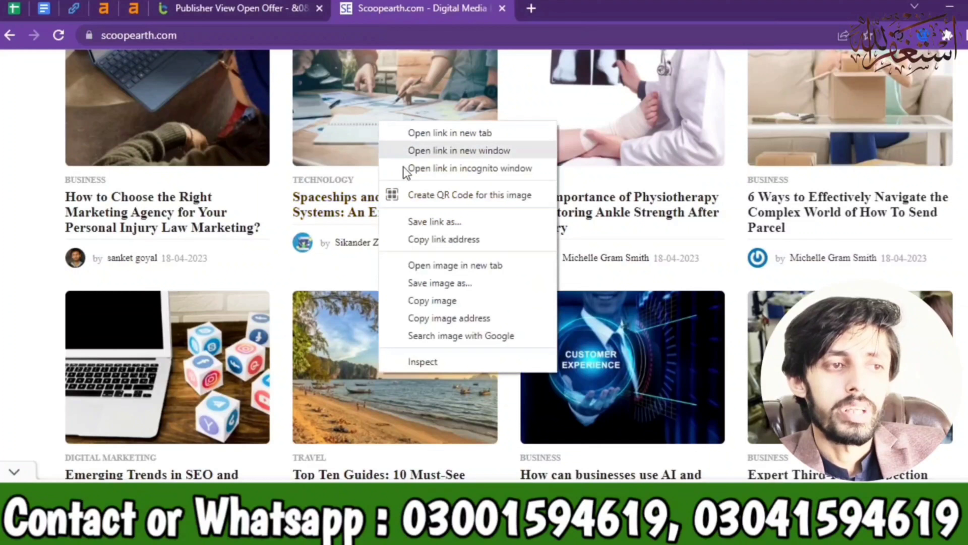
click(435, 239)
click(388, 131)
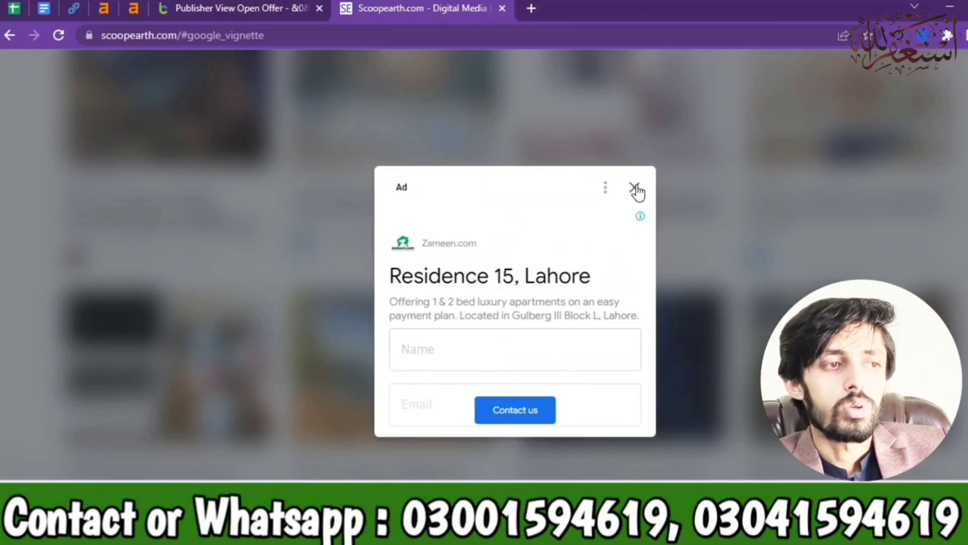
click(634, 187)
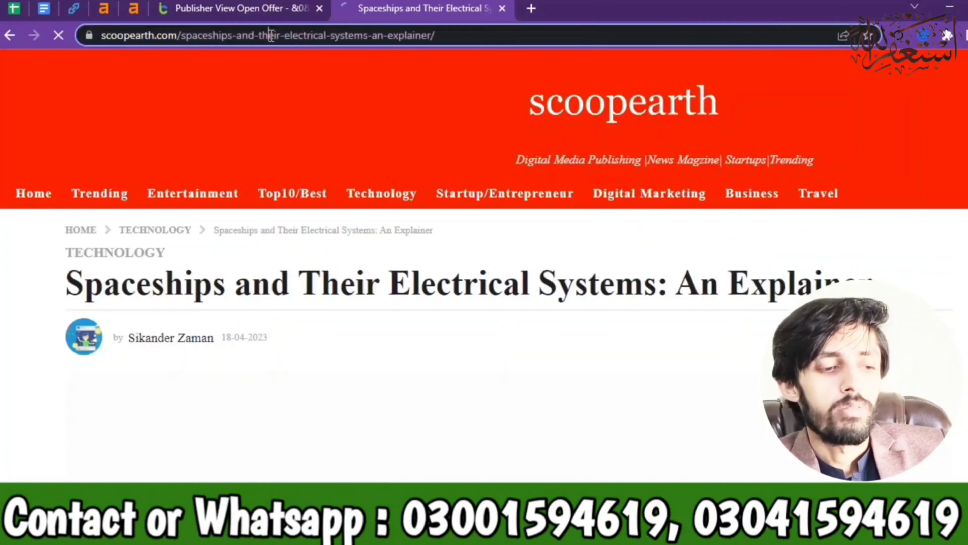
click(270, 35)
click(263, 6)
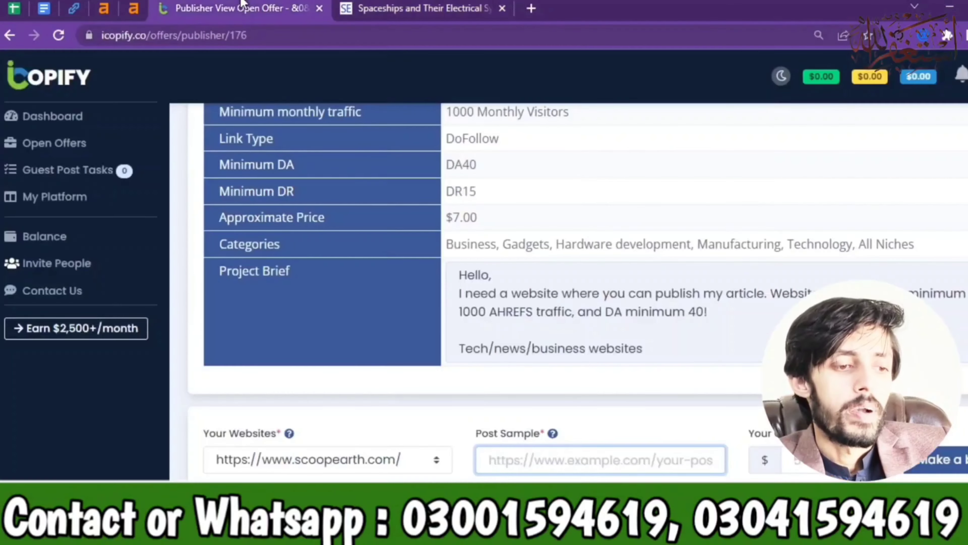
key(ctrl+v)
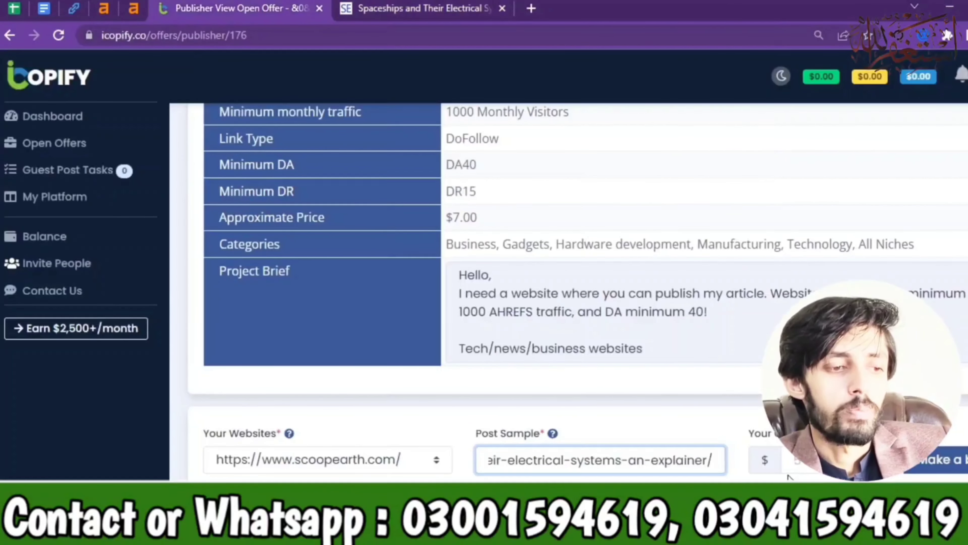
Step: Set the bid offer to $5, submit the bid and check its entry under Your Bids
key(Tab)
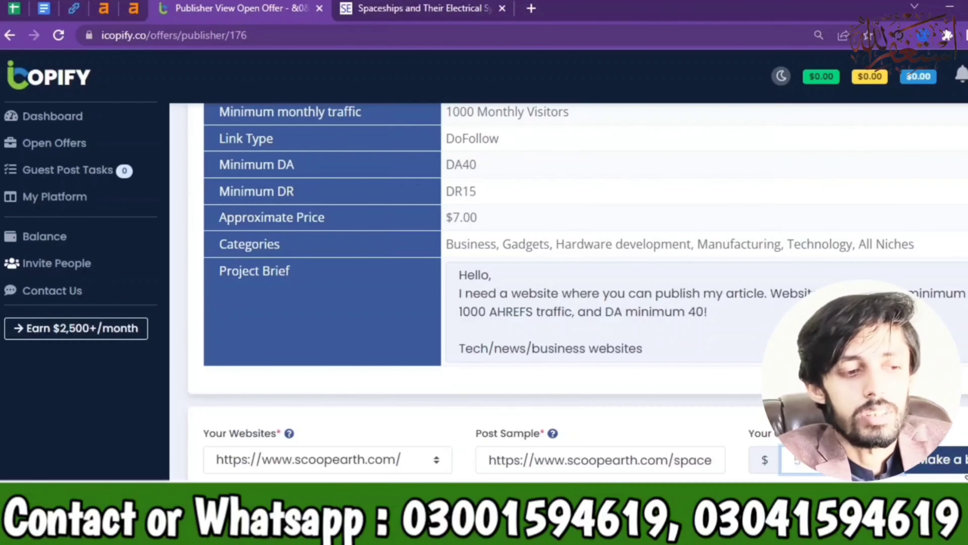
text(5)
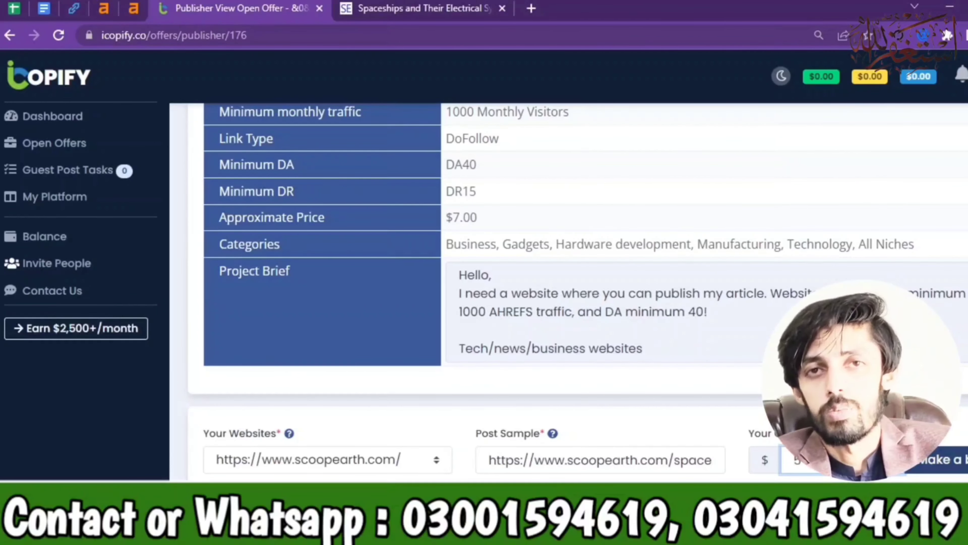
key(Return)
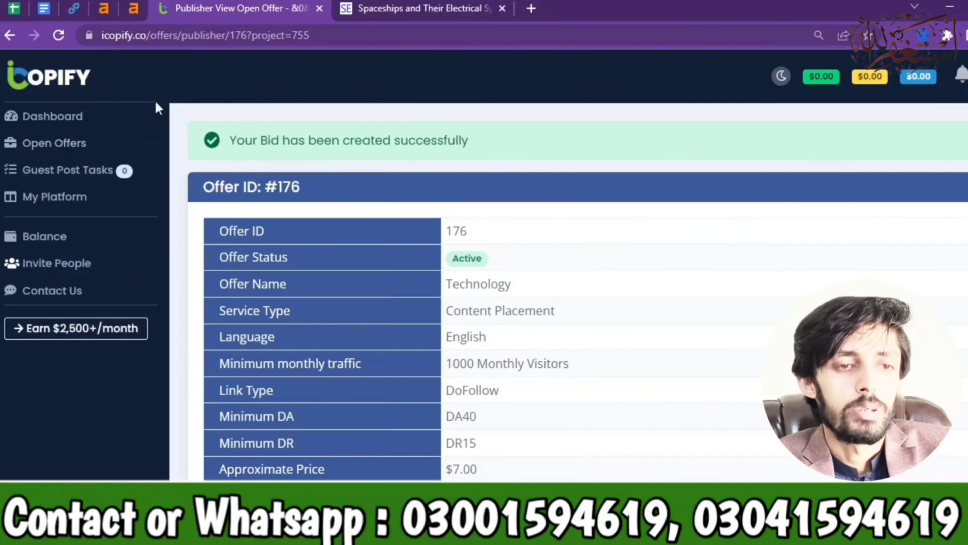
scroll(495, 289, down, 5)
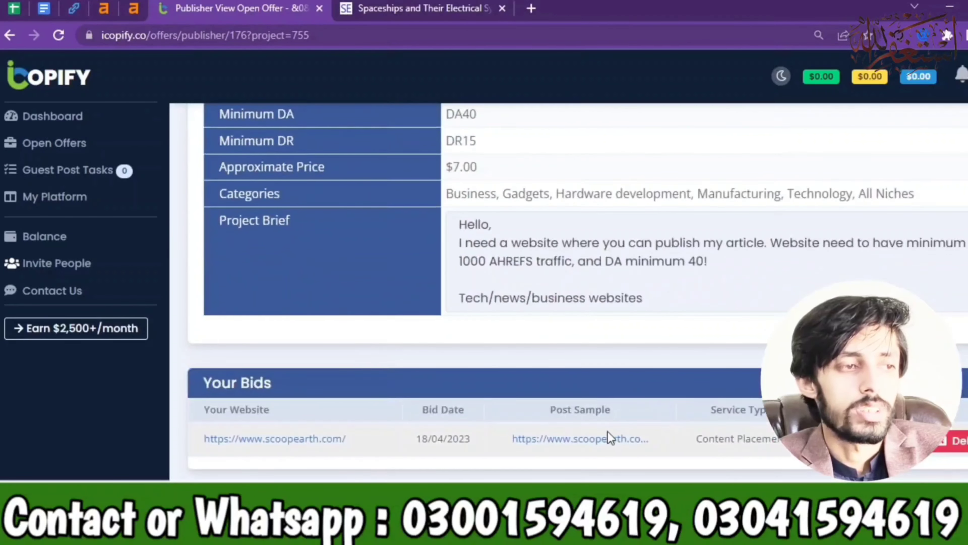
Step: Return to the open offers list, check the bids on the Technology offer and browse pages 2 and 3
click(46, 143)
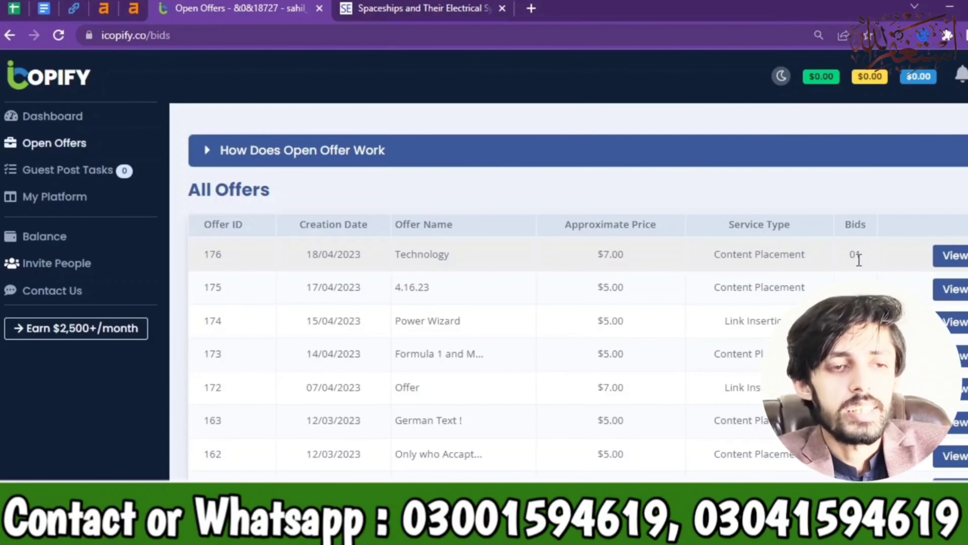
scroll(572, 290, down, 10)
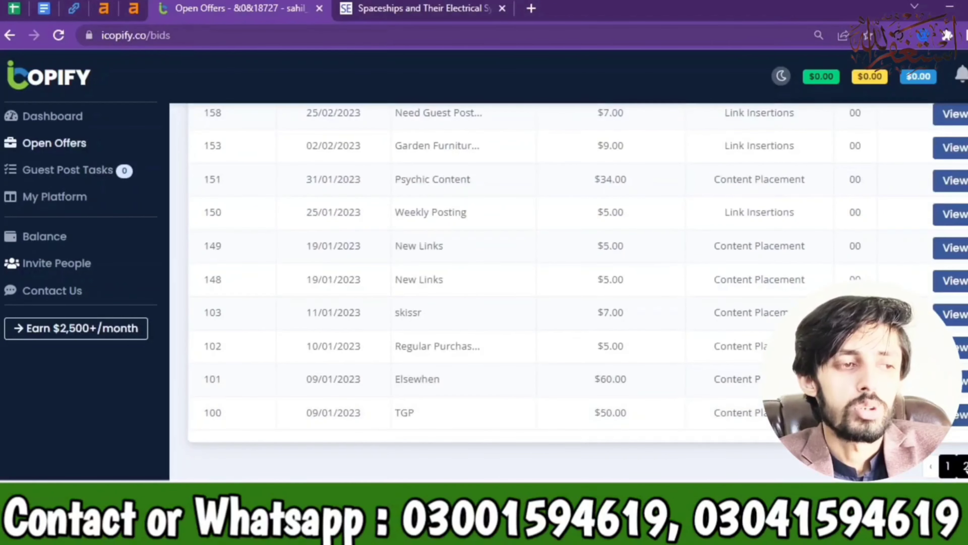
click(965, 466)
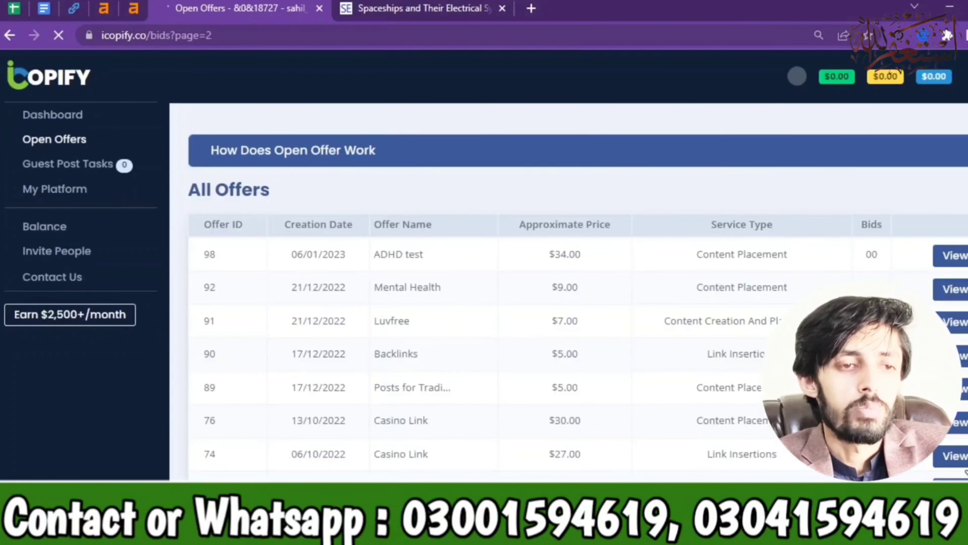
scroll(571, 290, down, 5)
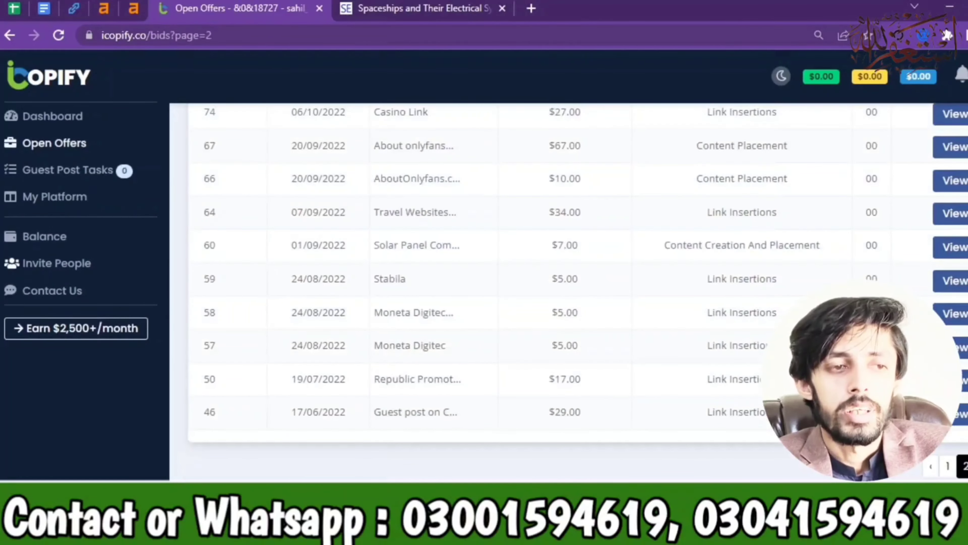
click(967, 466)
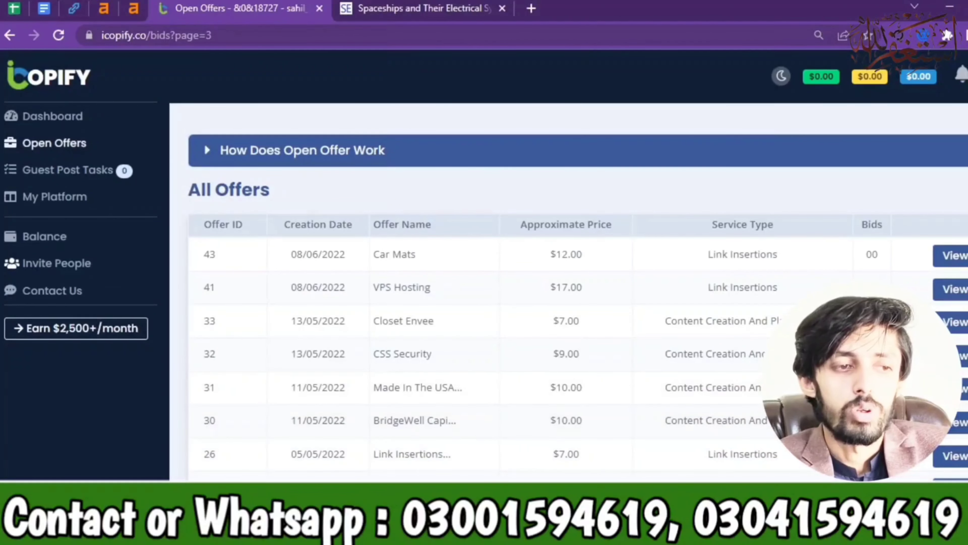
Step: Look through the open offers on pages 3, 2 and 1, and open the list of guest post tasks
scroll(967, 454, down, 3)
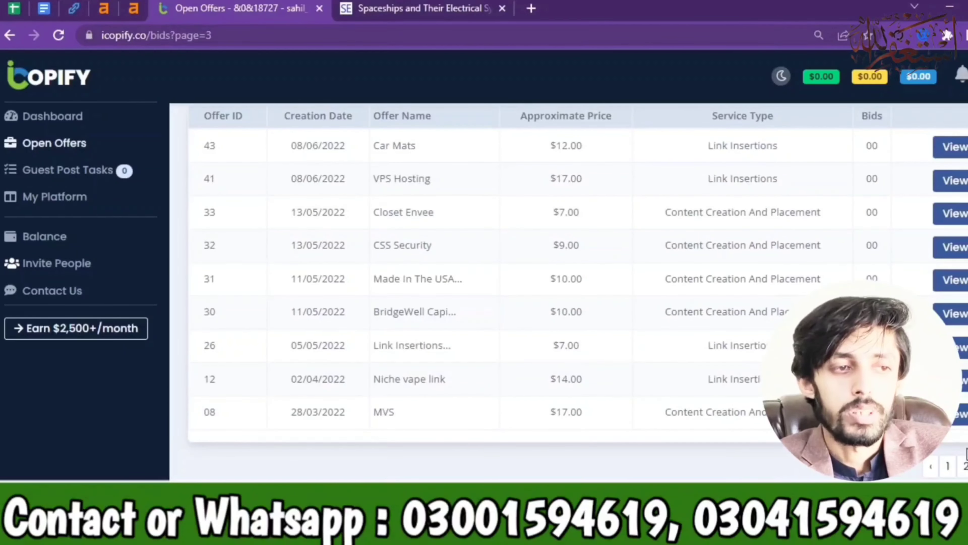
click(965, 466)
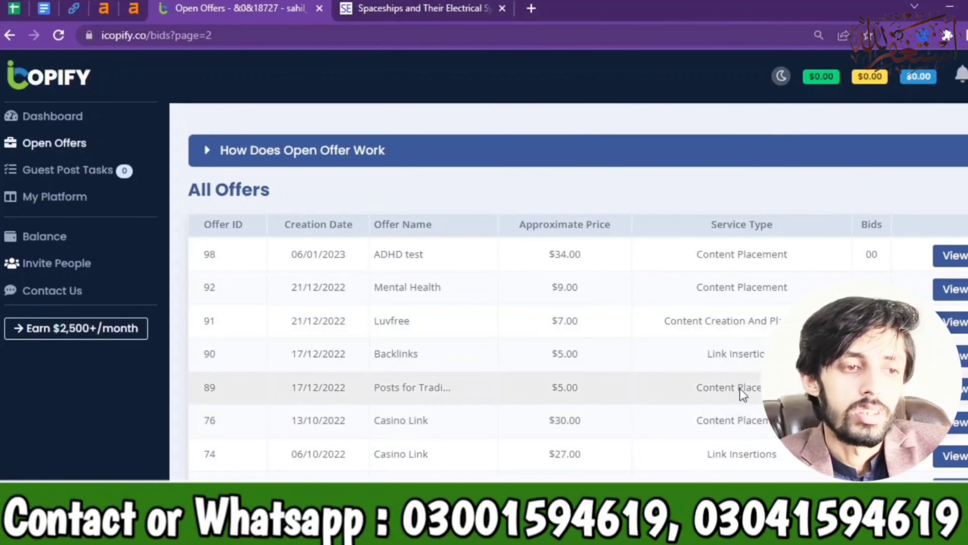
scroll(740, 388, down, 8)
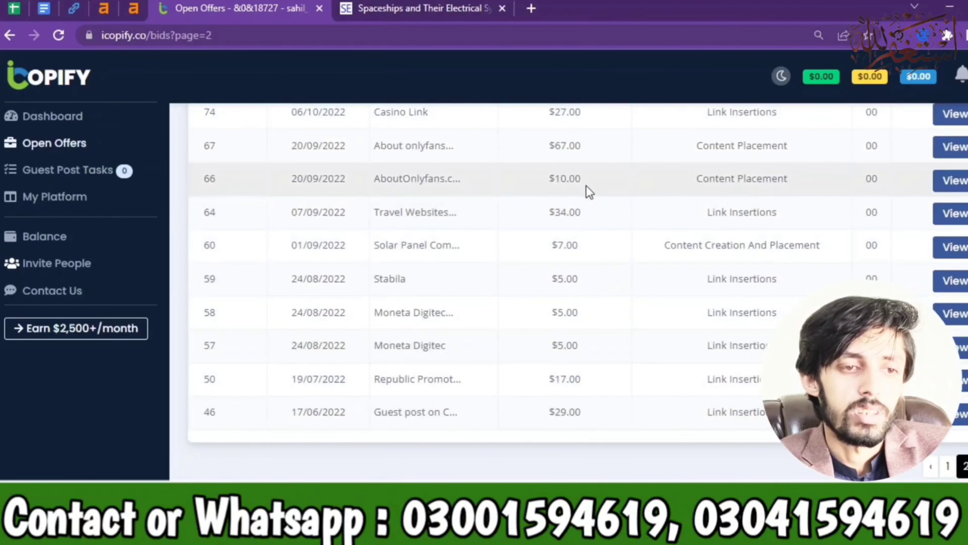
click(947, 465)
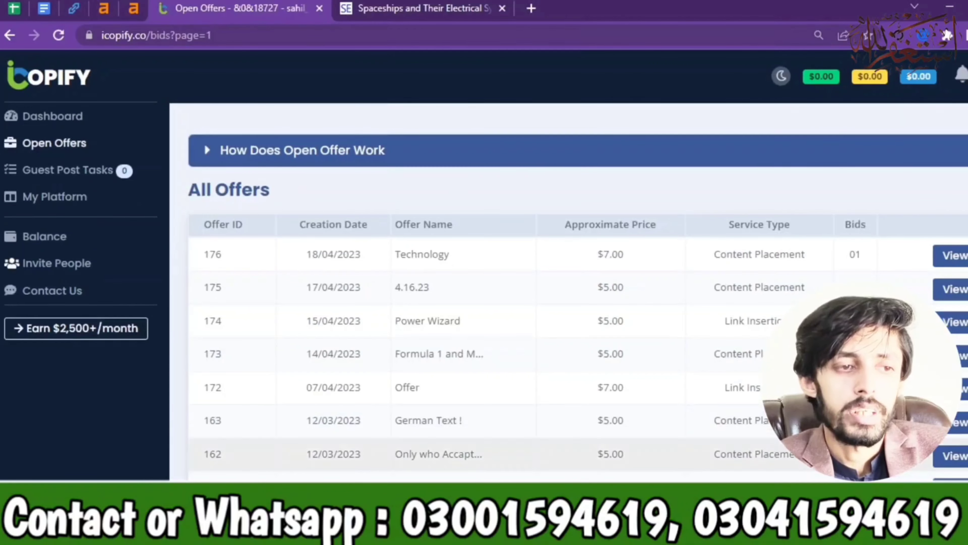
scroll(610, 382, down, 10)
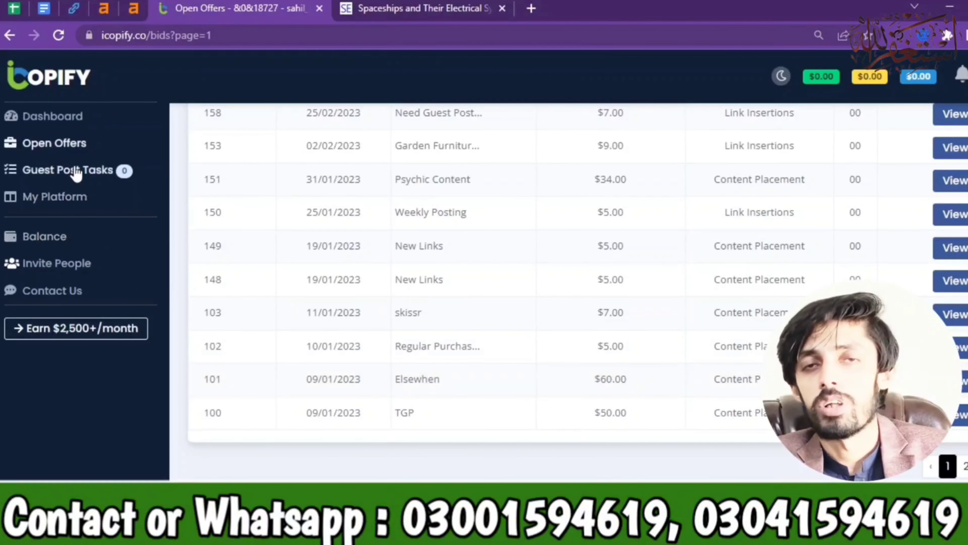
click(117, 183)
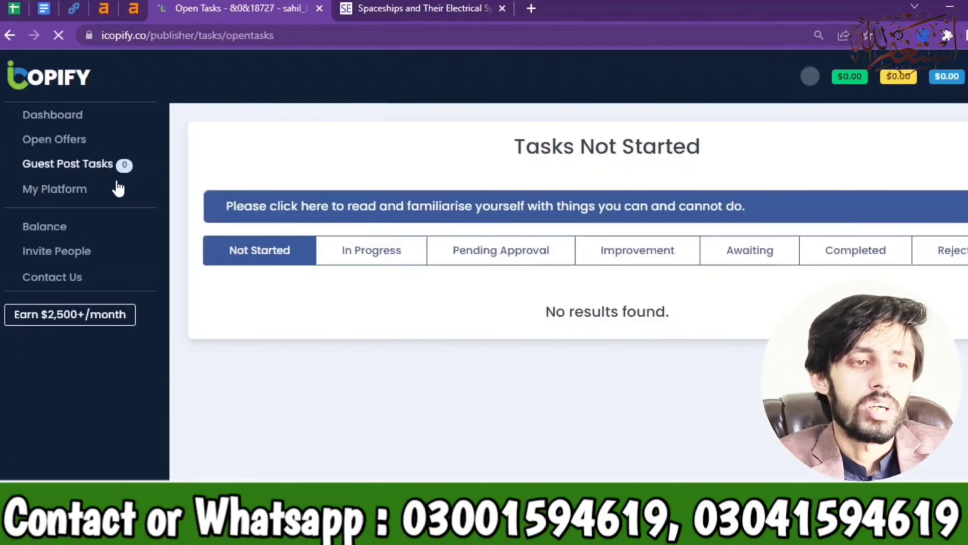